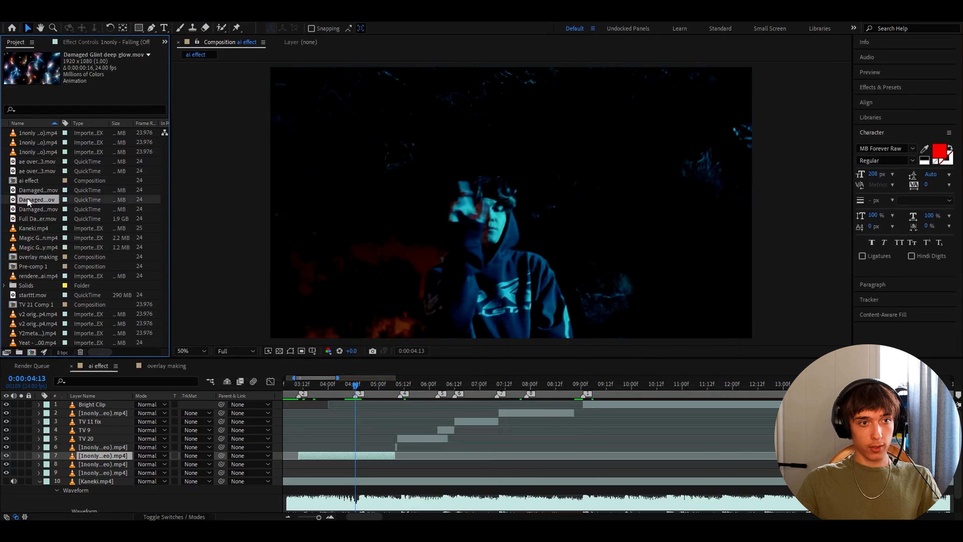
Step: Place the Damaged Glint deep glow.mov overlay directly above the clip at the current time and shift it to span the playhead
{"action": "left_click_drag", "start_coordinate": [34, 199], "coordinate": [218, 455]}
{"action": "scroll", "coordinate": [219, 456], "scroll_direction": "up", "scroll_amount": 4}
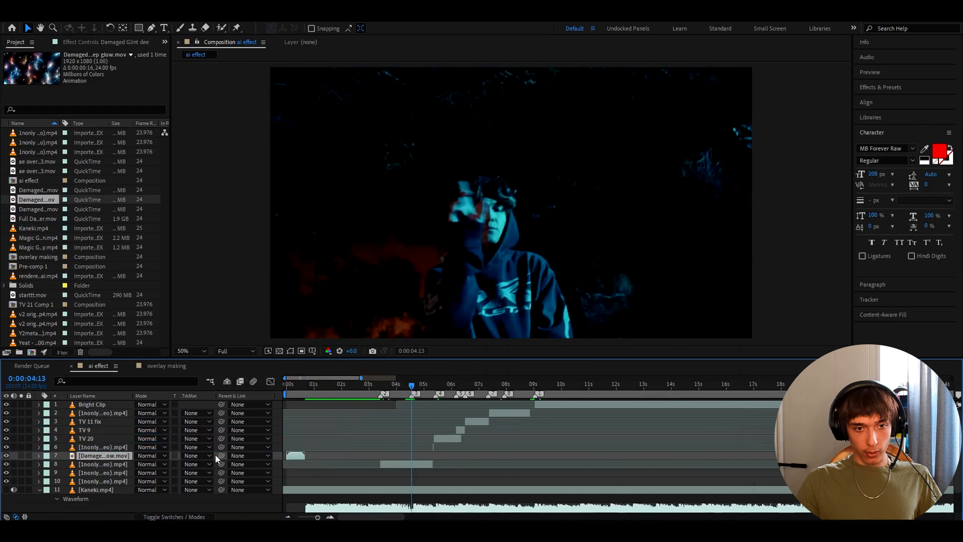
{"action": "mouse_move", "coordinate": [304, 457]}
{"action": "left_mouse_down"}
{"action": "mouse_move", "coordinate": [505, 463]}
{"action": "mouse_move", "coordinate": [582, 455]}
{"action": "left_mouse_up"}
{"action": "scroll", "coordinate": [564, 459], "scroll_direction": "up", "scroll_amount": 3}
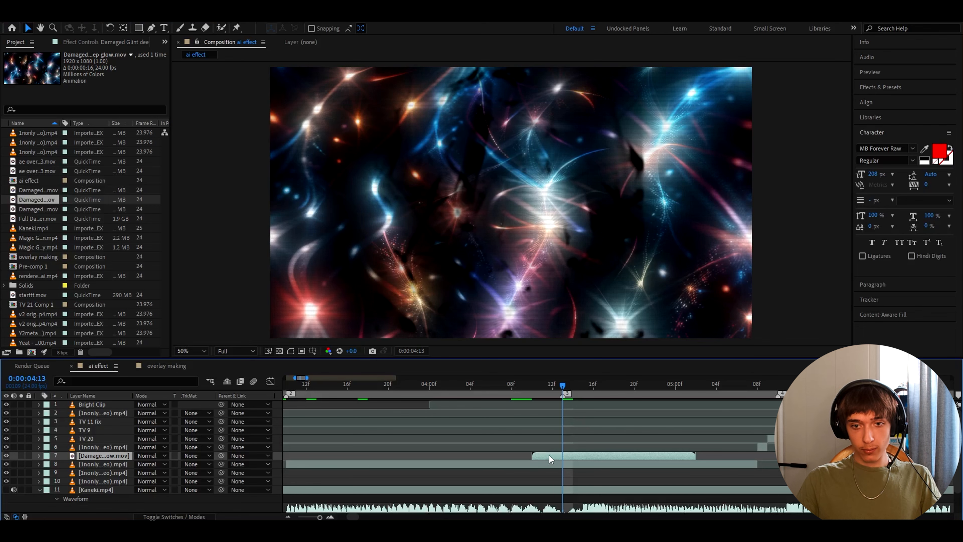
Step: Set the glint overlay's blending mode to Divide and align its start to the playhead at 0:00:04:13
{"action": "right_click", "coordinate": [554, 456]}
{"action": "mouse_move", "coordinate": [591, 291]}
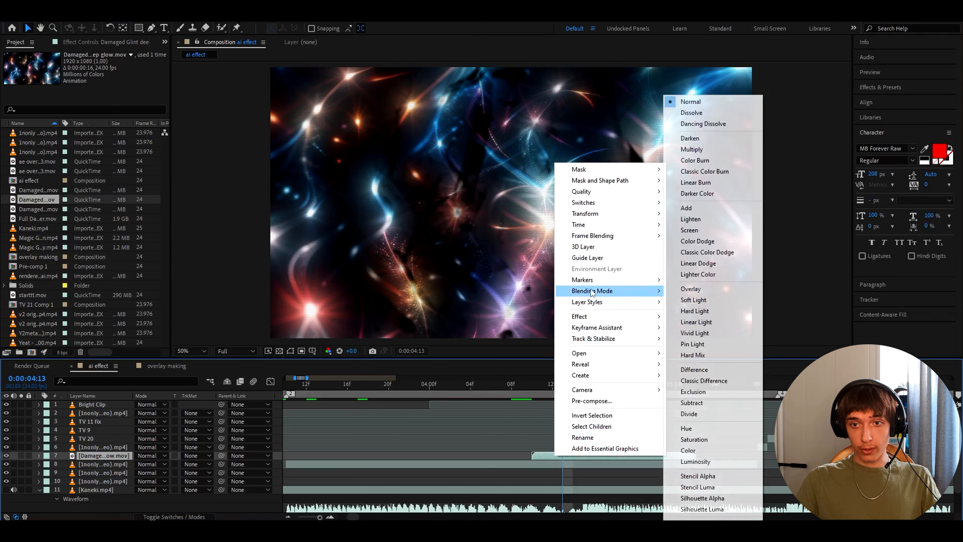
{"action": "left_click", "coordinate": [689, 413]}
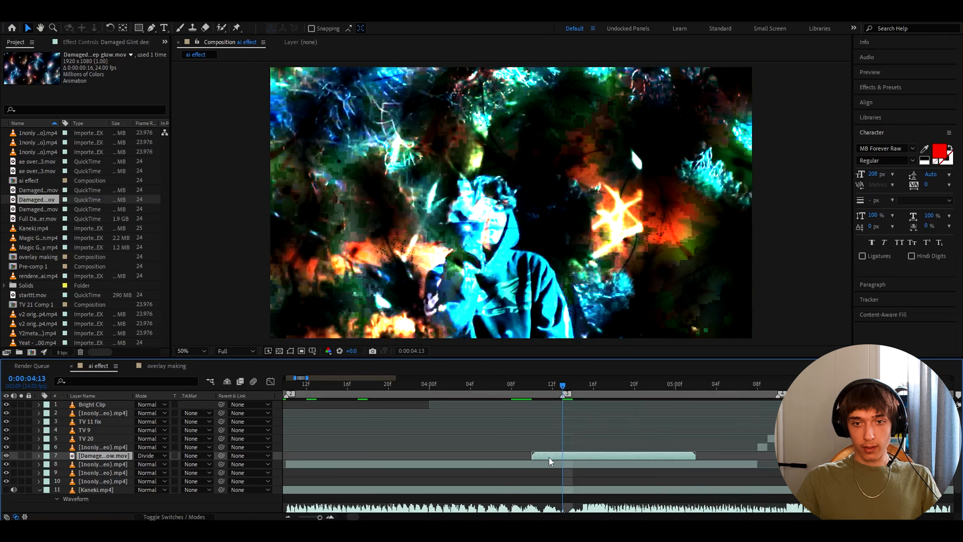
{"action": "left_click_drag", "start_coordinate": [550, 457], "coordinate": [569, 454]}
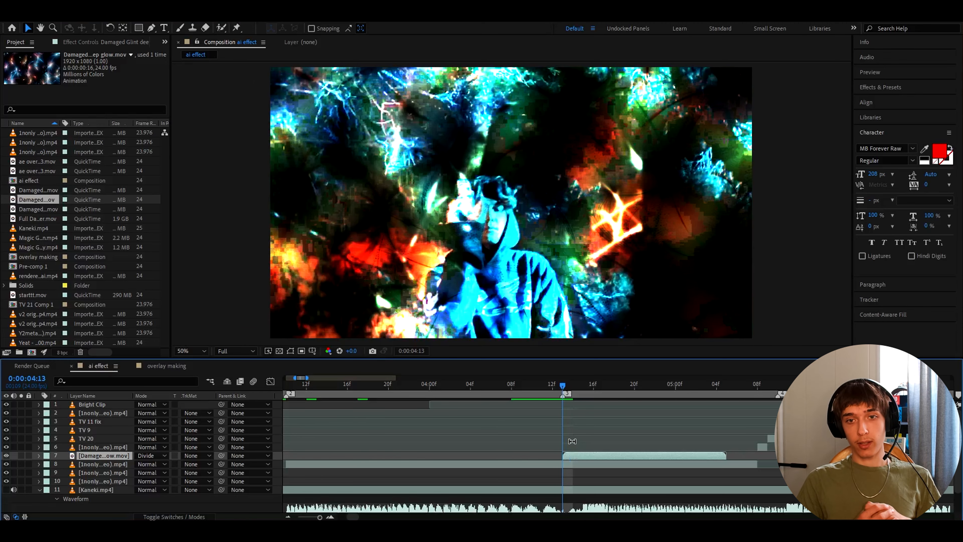
Step: Examine the Divide overlay up close and compare the footage with the overlay hidden and shown
{"action": "scroll", "coordinate": [523, 192], "scroll_direction": "up", "scroll_amount": 4}
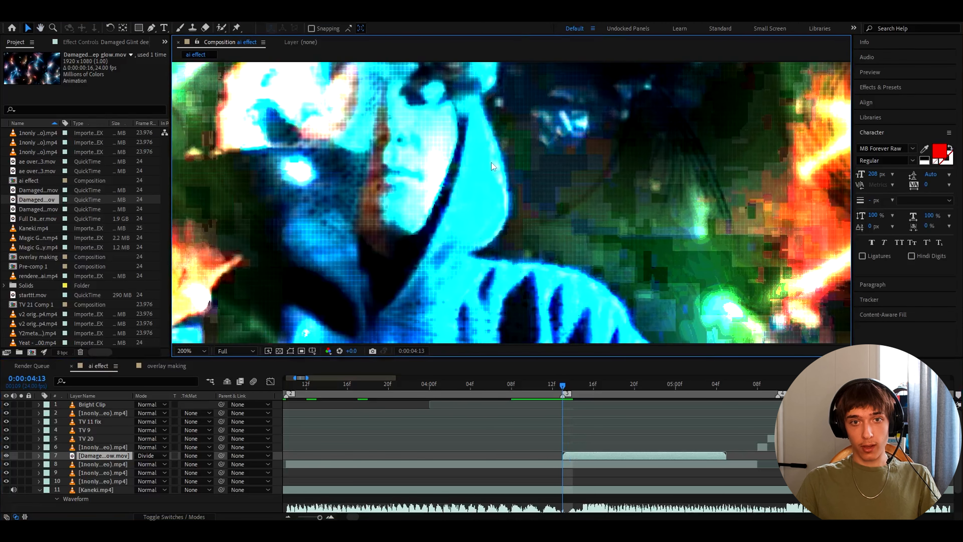
{"action": "scroll", "coordinate": [492, 167], "scroll_direction": "right", "scroll_amount": 5}
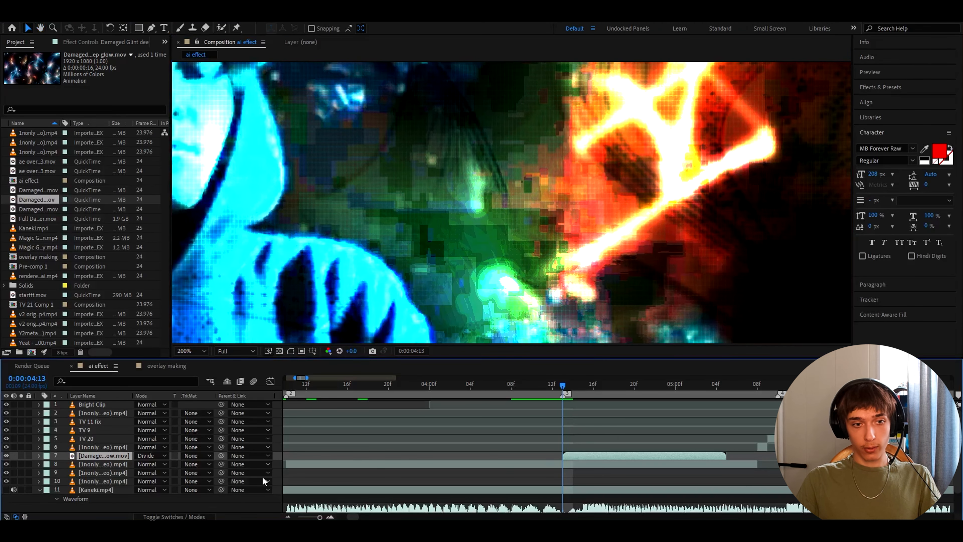
{"action": "left_click", "coordinate": [7, 455]}
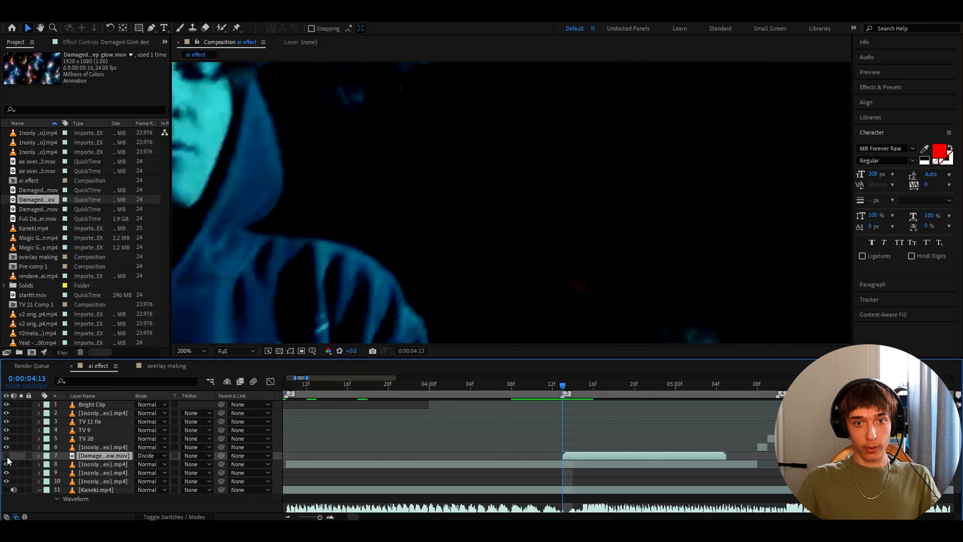
{"action": "left_click", "coordinate": [6, 456]}
{"action": "scroll", "coordinate": [411, 246], "scroll_direction": "down", "scroll_amount": 4}
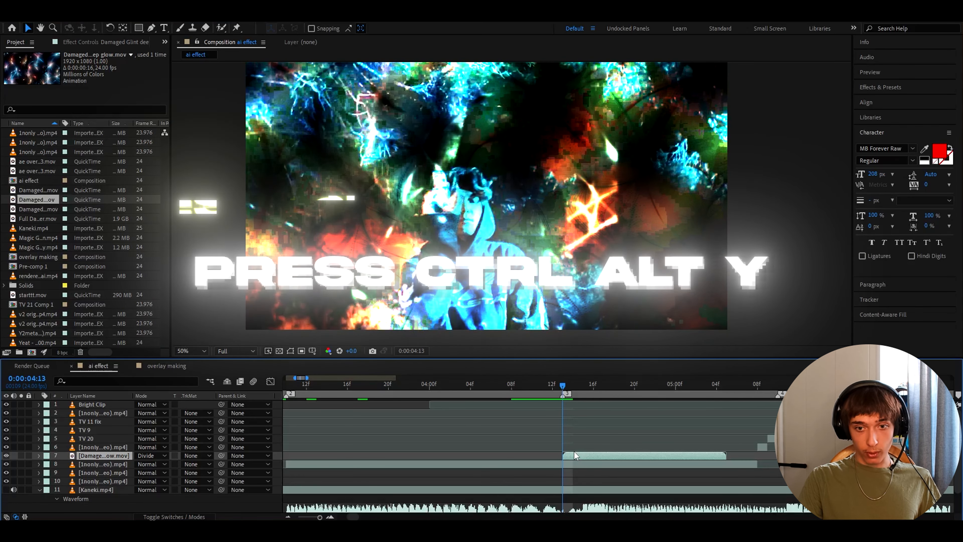
Step: Add an adjustment layer above the glint overlay and apply the Damaged TV 4 preset to it
{"action": "key", "text": "ctrl+alt+y"}
{"action": "left_click", "coordinate": [904, 86]}
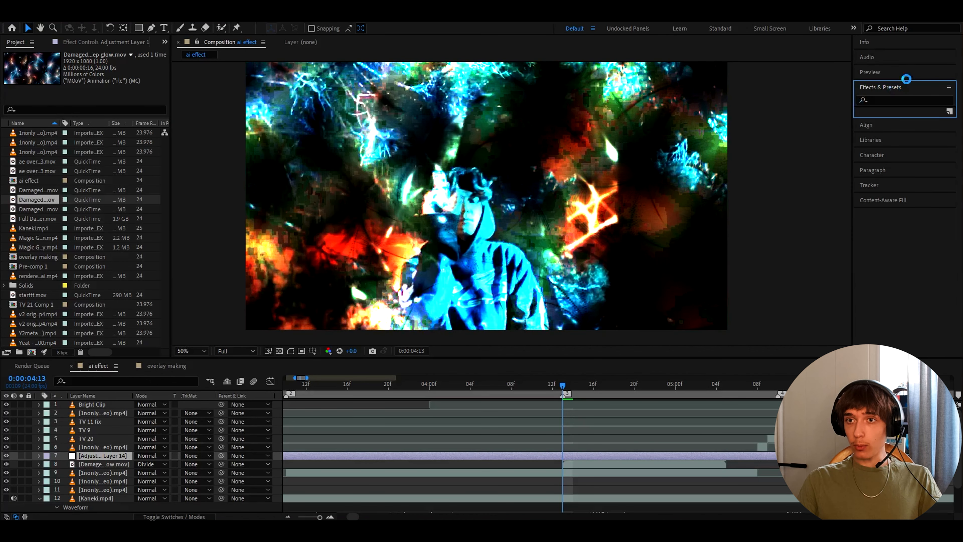
{"action": "left_click", "coordinate": [890, 95]}
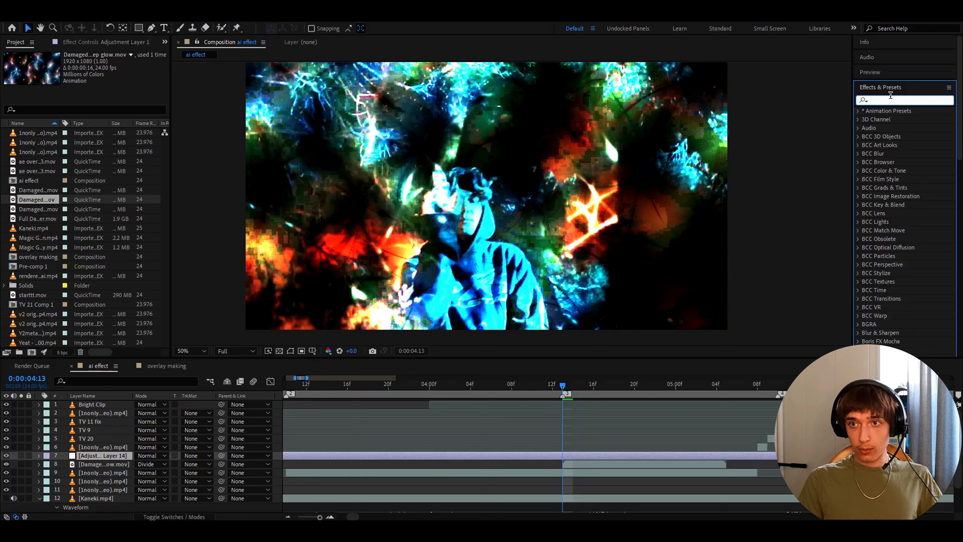
{"action": "type", "text": "damaged t"}
{"action": "scroll", "coordinate": [911, 245], "scroll_direction": "down", "scroll_amount": 5}
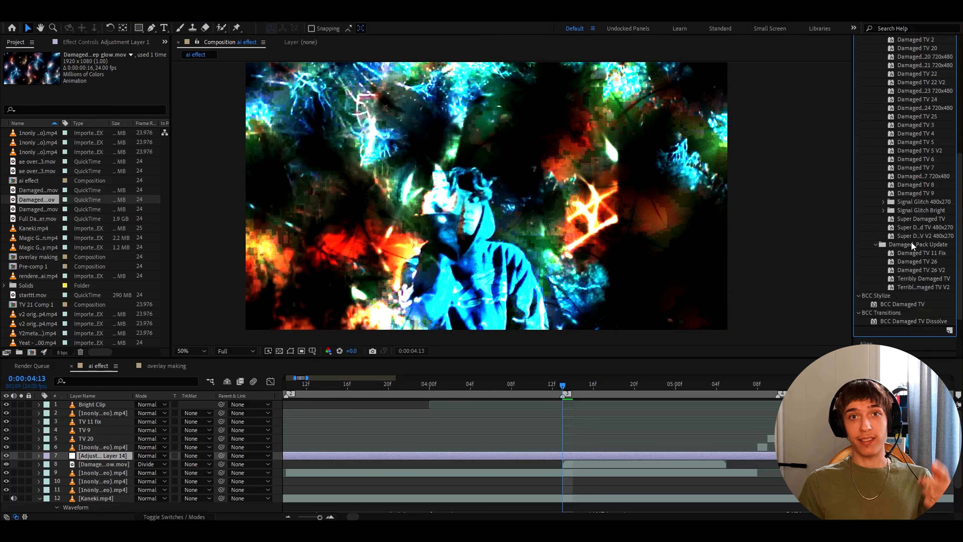
{"action": "scroll", "coordinate": [911, 240], "scroll_direction": "up", "scroll_amount": 5}
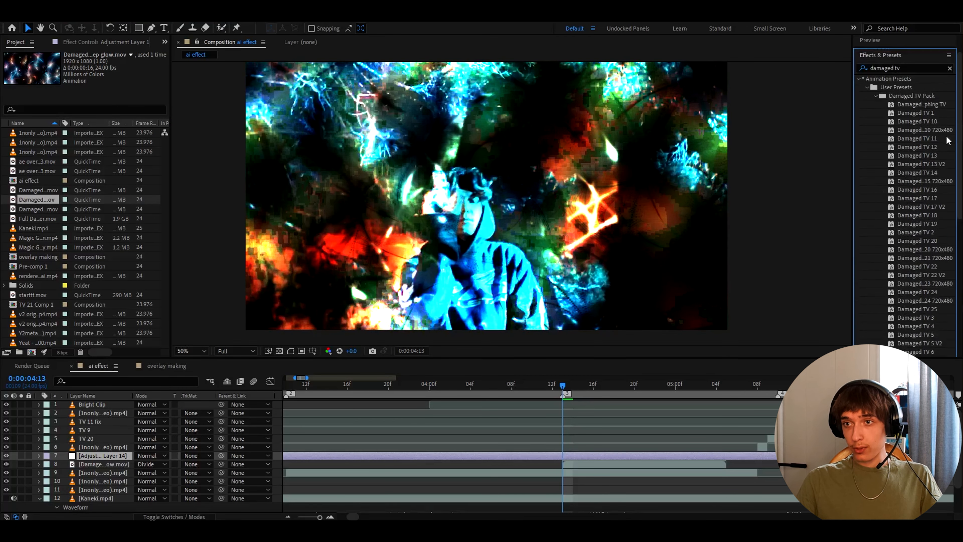
{"action": "scroll", "coordinate": [919, 247], "scroll_direction": "down", "scroll_amount": 4}
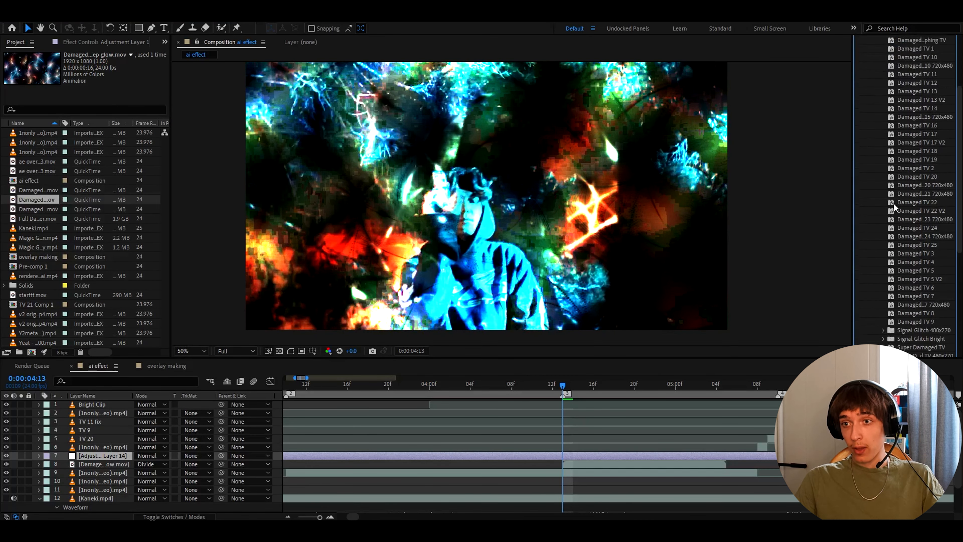
{"action": "left_click_drag", "start_coordinate": [917, 260], "coordinate": [568, 456]}
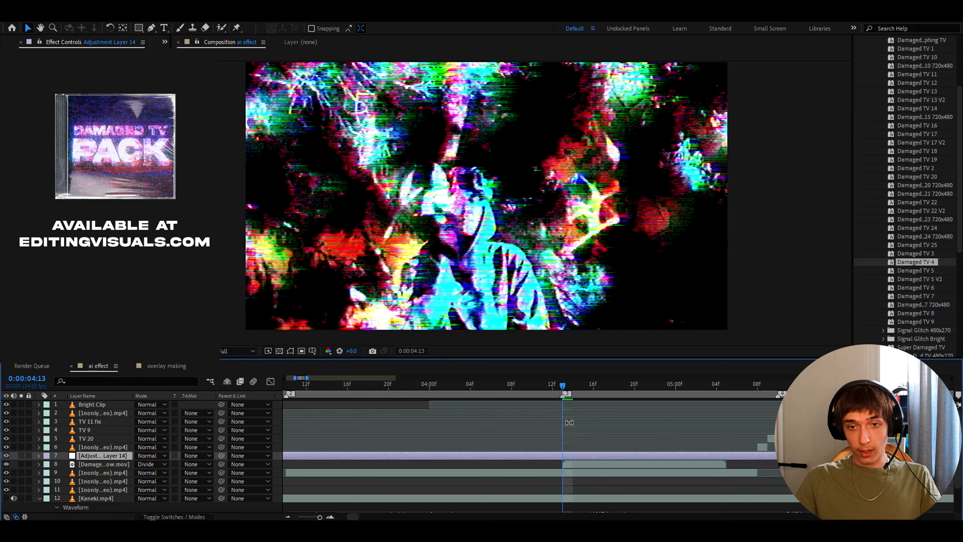
Step: Check the Damaged TV look on several frames and compare it with the glint overlay hidden and shown
{"action": "left_click", "coordinate": [596, 387]}
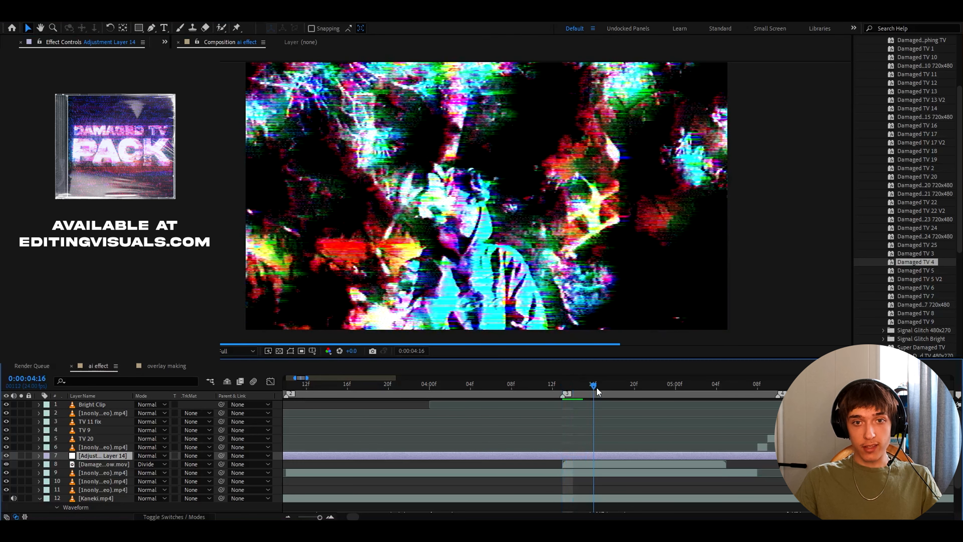
{"action": "left_click", "coordinate": [562, 386]}
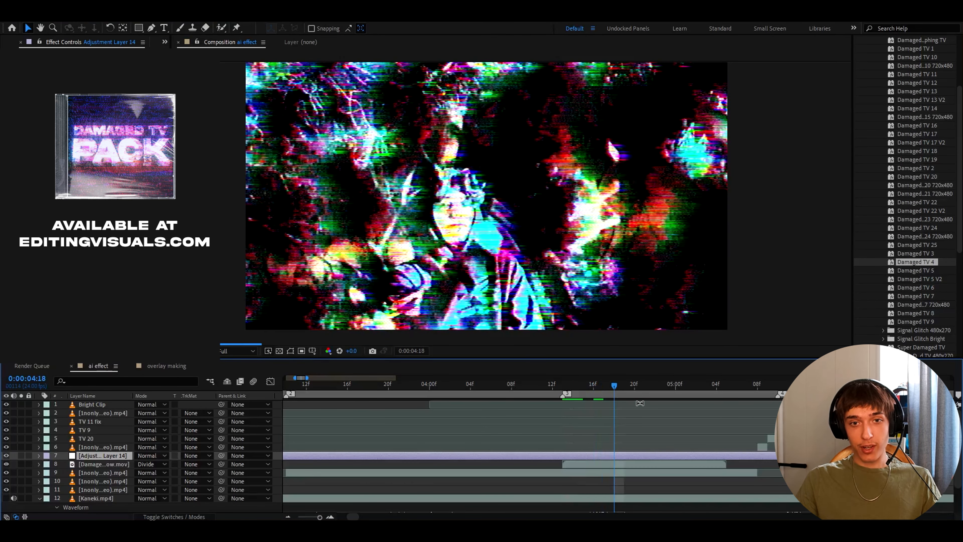
{"action": "scroll", "coordinate": [562, 405], "scroll_direction": "down", "scroll_amount": 2}
{"action": "left_click", "coordinate": [563, 431]}
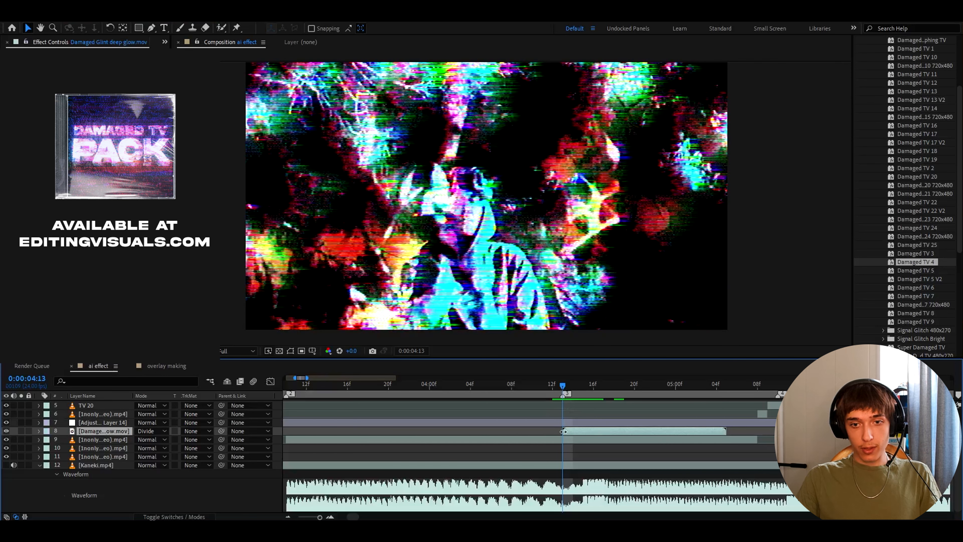
{"action": "left_click", "coordinate": [6, 431]}
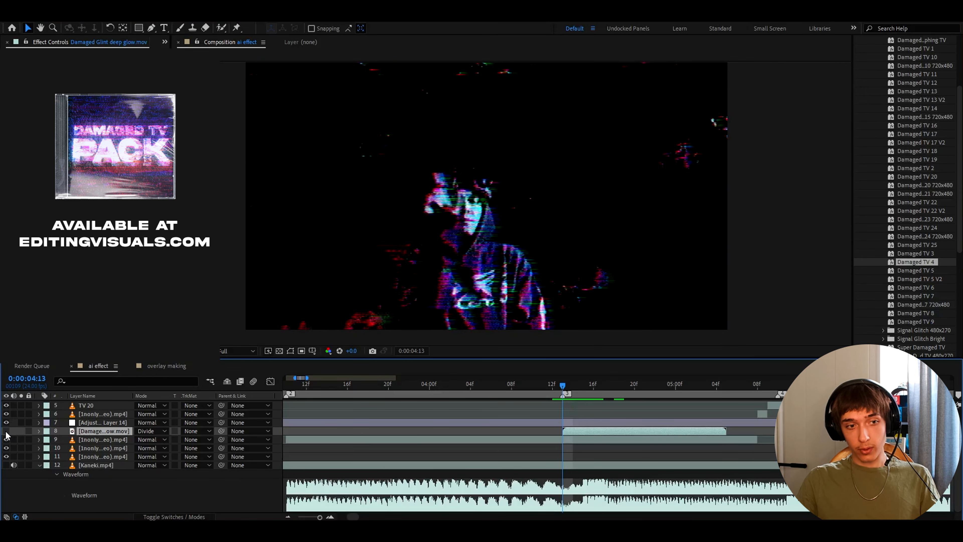
{"action": "left_click", "coordinate": [6, 431]}
{"action": "scroll", "coordinate": [357, 121], "scroll_direction": "up", "scroll_amount": 1}
{"action": "left_click_drag", "start_coordinate": [357, 120], "coordinate": [536, 159]}
{"action": "scroll", "coordinate": [464, 199], "scroll_direction": "up", "scroll_amount": 1}
{"action": "scroll", "coordinate": [503, 162], "scroll_direction": "down", "scroll_amount": 2}
Step: Trim the Damaged TV adjustment layer to the start and end of the glint overlay, removing the excess parts
{"action": "left_click", "coordinate": [564, 423]}
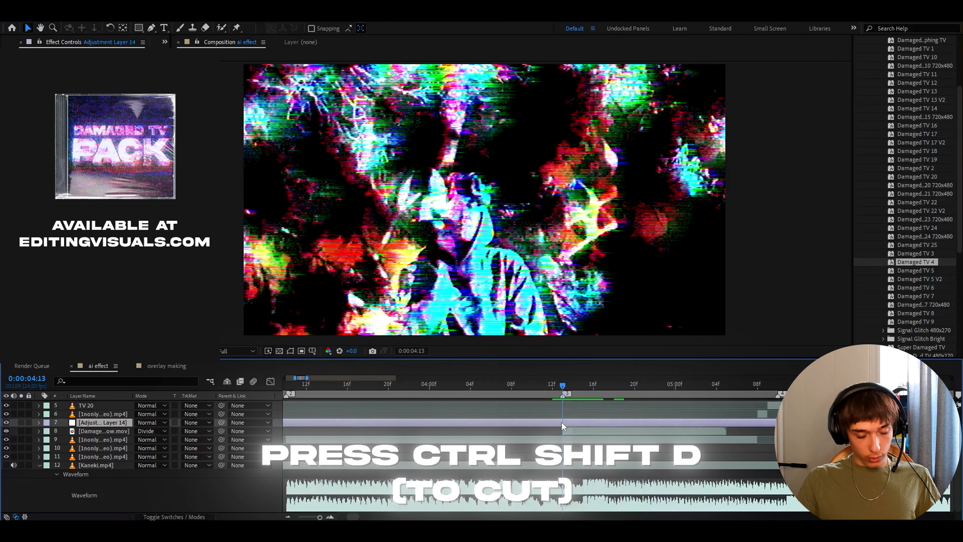
{"action": "key", "text": "ctrl+shift+d"}
{"action": "left_click_drag", "start_coordinate": [563, 387], "coordinate": [727, 391]}
{"action": "key", "text": "ctrl+shift+d"}
{"action": "key", "text": "Delete"}
{"action": "left_click", "coordinate": [564, 388]}
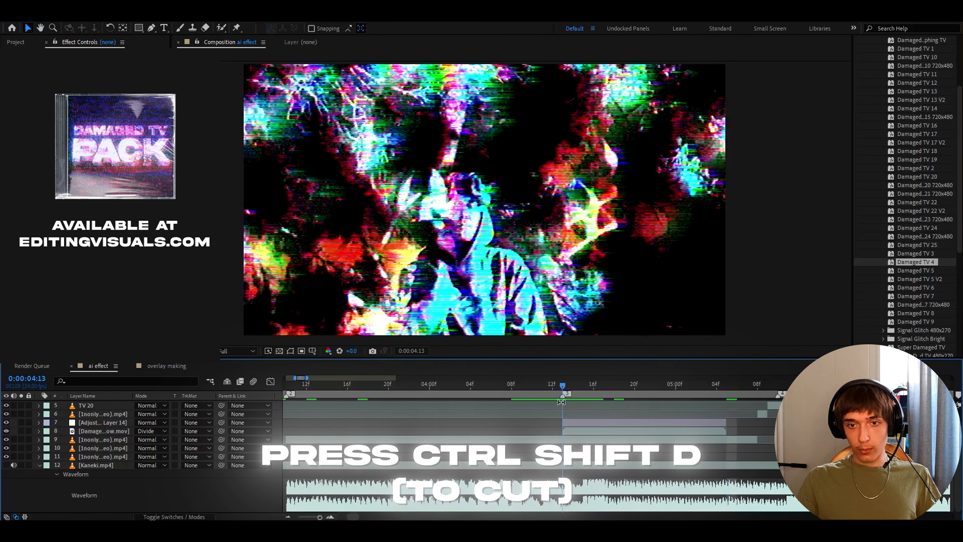
Step: Add a second adjustment layer above the Damaged TV one and trim it to the same time span
{"action": "left_click", "coordinate": [567, 420]}
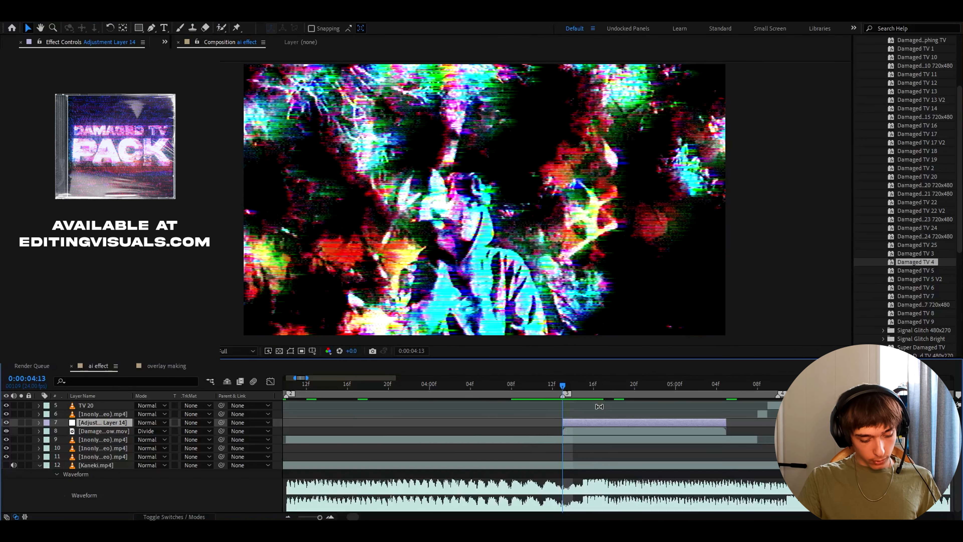
{"action": "key", "text": "ctrl+alt+y"}
{"action": "key", "text": "ctrl+shift+d"}
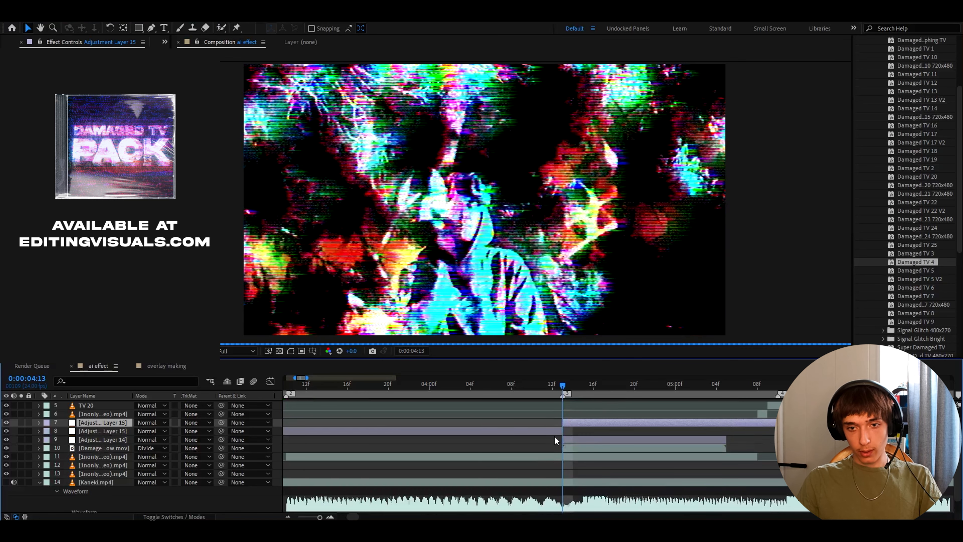
{"action": "left_click", "coordinate": [552, 428]}
{"action": "key", "text": "Delete"}
Step: Apply the Lens 12 FPS preset to the second adjustment layer and preview it at 0:00:04:16
{"action": "scroll", "coordinate": [903, 264], "scroll_direction": "down", "scroll_amount": 5}
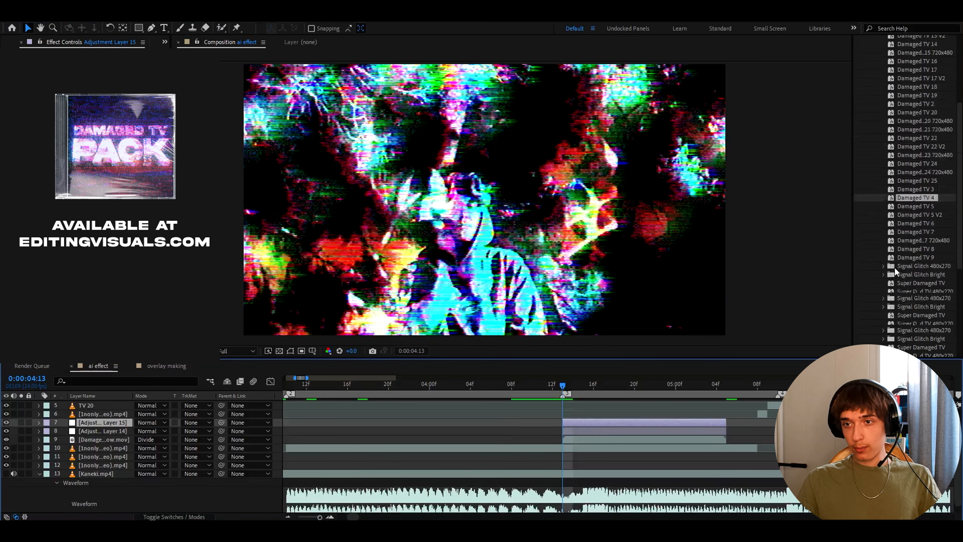
{"action": "left_click", "coordinate": [874, 243]}
{"action": "left_click", "coordinate": [873, 243]}
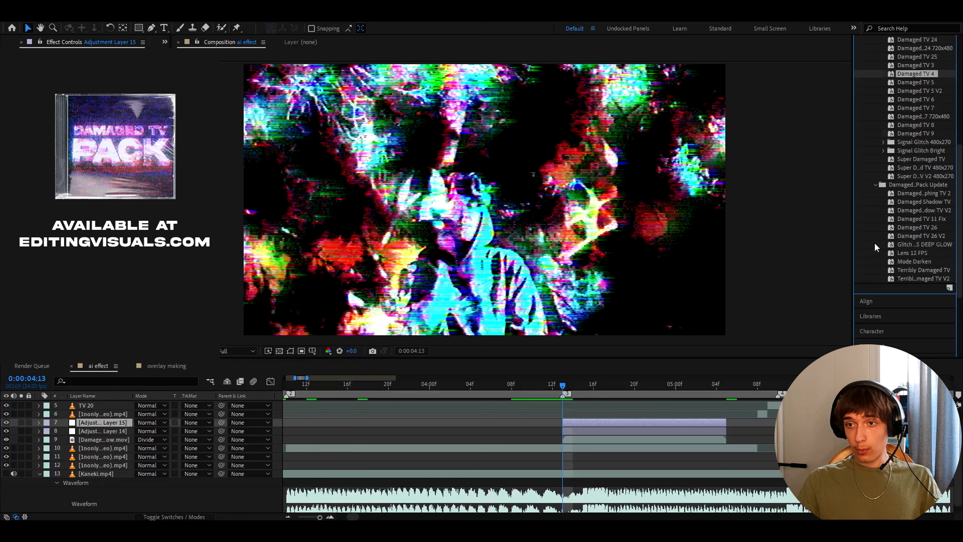
{"action": "scroll", "coordinate": [922, 267], "scroll_direction": "down", "scroll_amount": 2}
{"action": "left_click_drag", "start_coordinate": [912, 280], "coordinate": [580, 423]}
{"action": "key", "text": "Page_Down"}
{"action": "key", "text": "Page_Down"}
{"action": "key", "text": "Page_Down"}
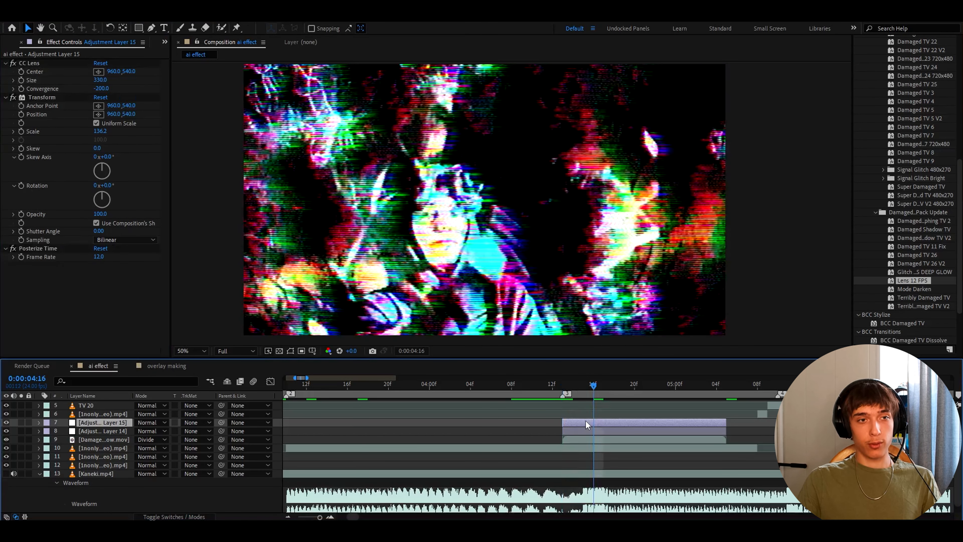
Step: Review the preset's CC Lens, Transform and Posterize Time effects and preview them at 0:00:04:18
{"action": "left_click", "coordinate": [31, 63]}
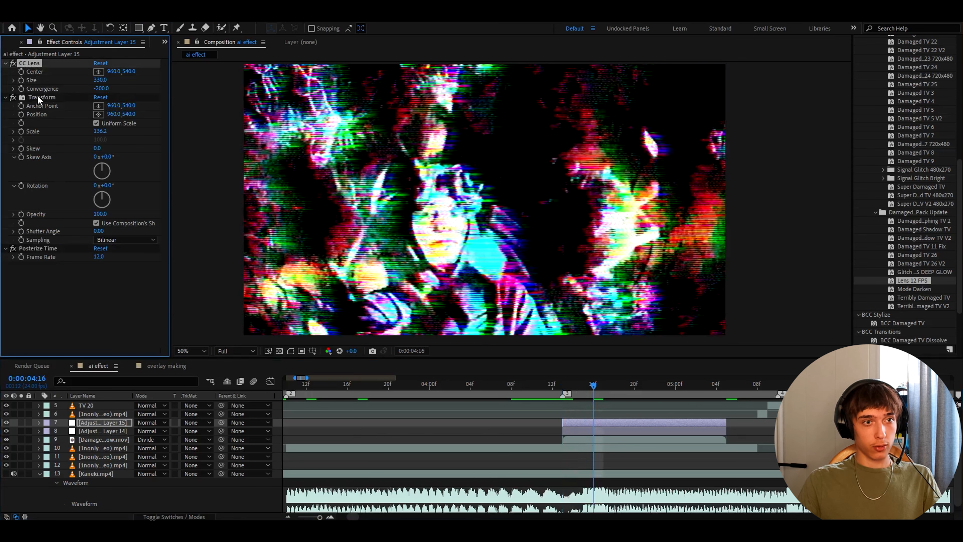
{"action": "left_click", "coordinate": [38, 96]}
{"action": "left_click", "coordinate": [36, 245]}
{"action": "left_click_drag", "start_coordinate": [594, 386], "coordinate": [614, 390]}
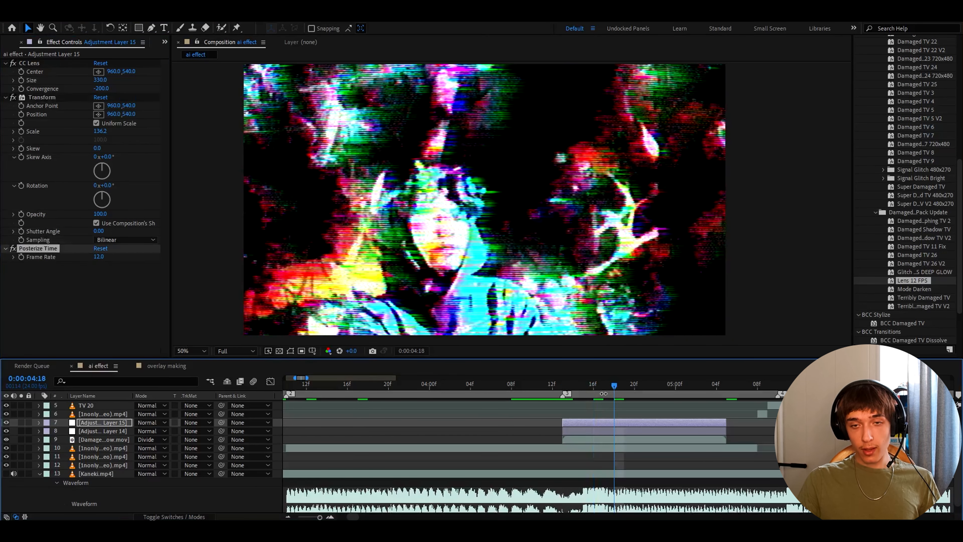
Step: Add the S_Flicker effect to the second adjustment layer and set its Amplitude to 0.4
{"action": "left_click", "coordinate": [607, 424]}
{"action": "key", "text": "ctrl+space"}
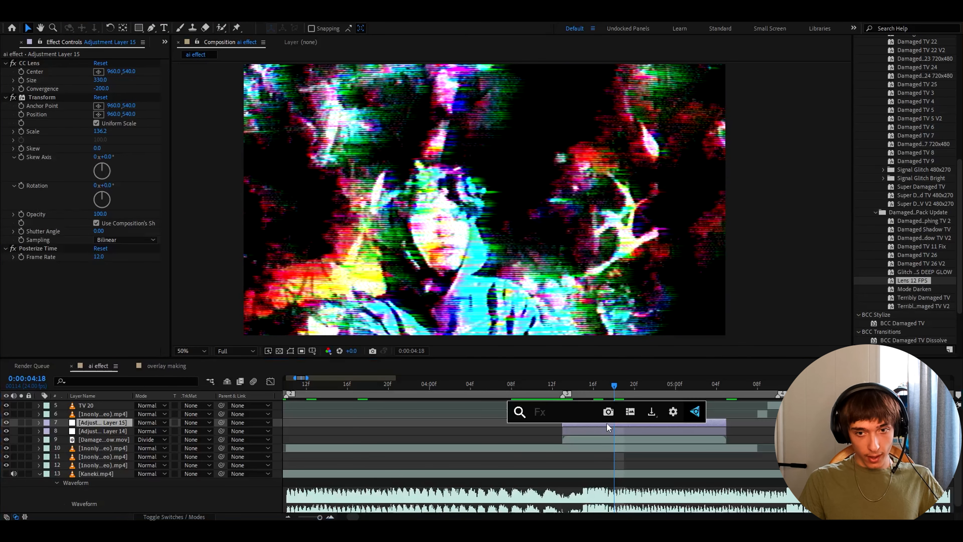
{"action": "type", "text": "s_f"}
{"action": "key", "text": "Return"}
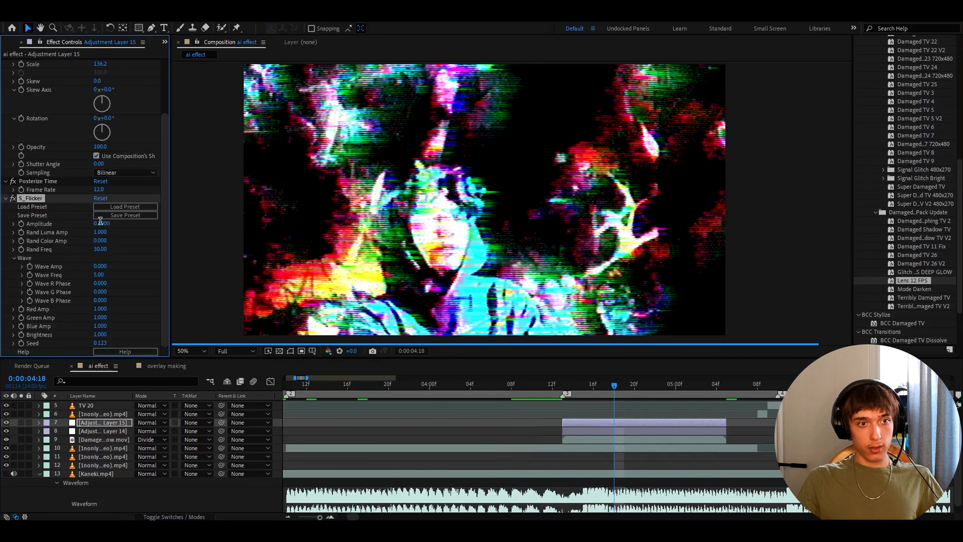
{"action": "left_click", "coordinate": [101, 223]}
{"action": "type", "text": "0.2"}
{"action": "key", "text": "Return"}
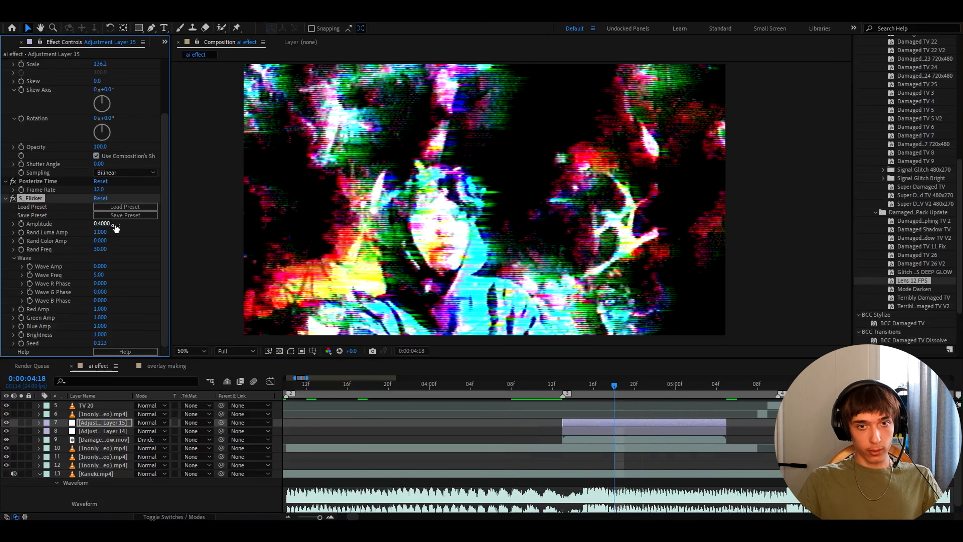
{"action": "key", "text": "ctrl+space"}
{"action": "key", "text": "Escape"}
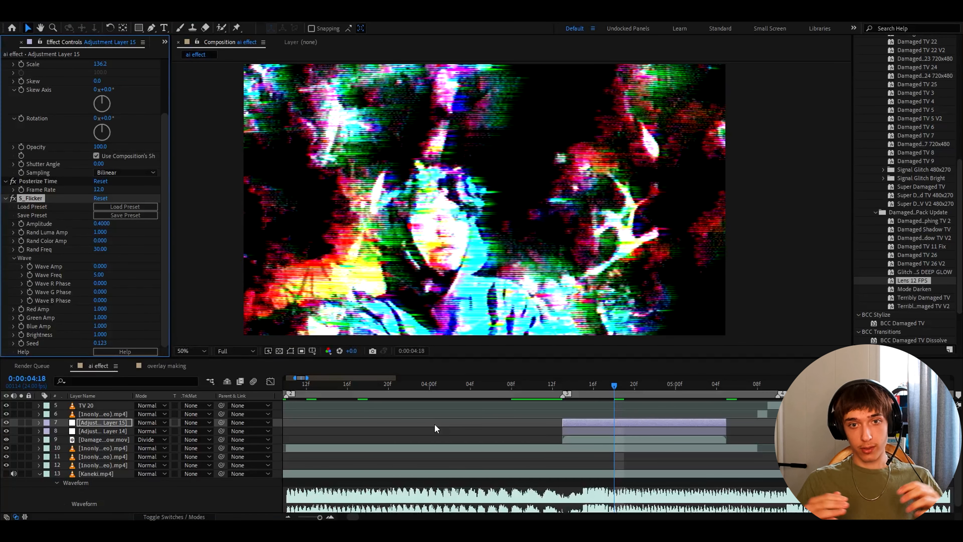
Step: Remove the Damaged TV effects from the remaining adjustment layer above the glint overlay
{"action": "left_click", "coordinate": [644, 385]}
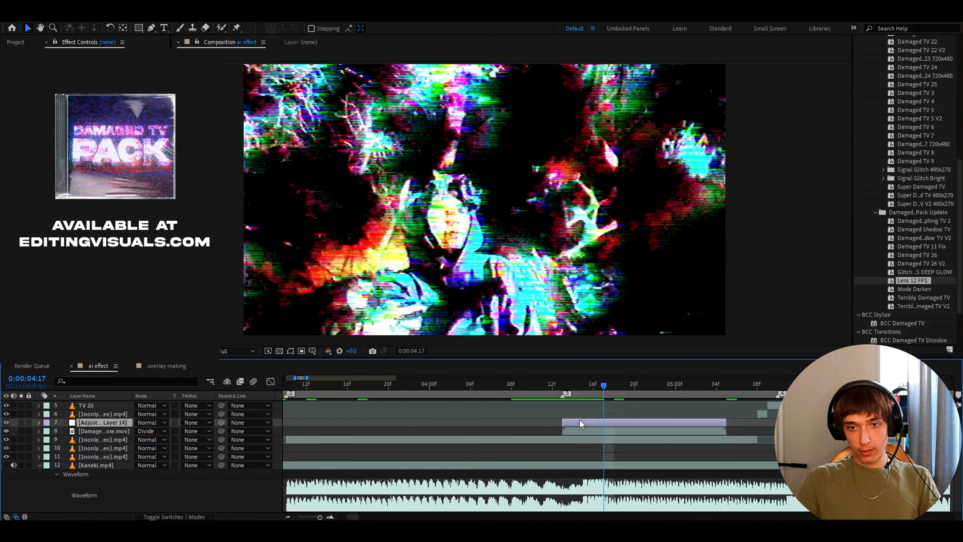
{"action": "left_click", "coordinate": [580, 423]}
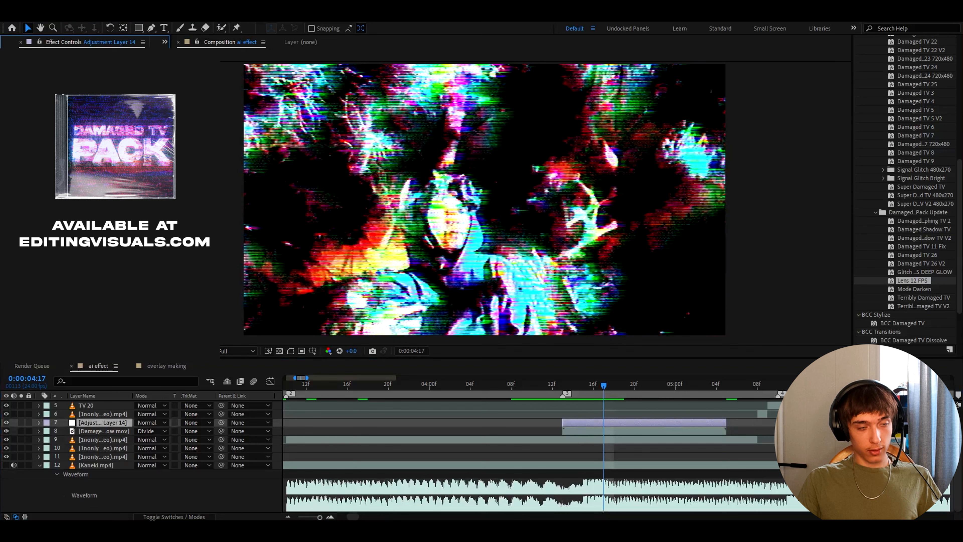
{"action": "key", "text": "Delete"}
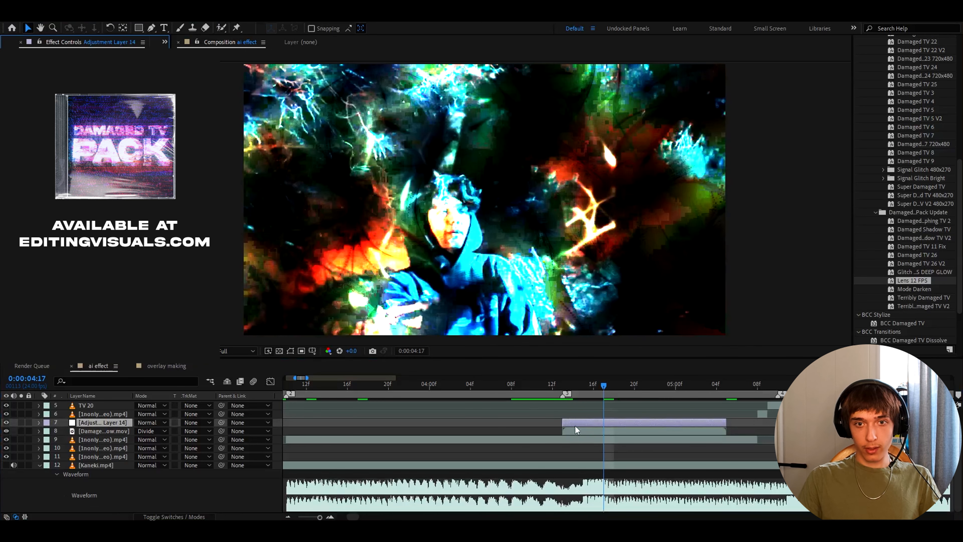
Step: Apply the Damaged TV 1 preset to the adjustment layer above the glint overlay and preview it at 0:00:04:21
{"action": "scroll", "coordinate": [921, 211], "scroll_direction": "up", "scroll_amount": 10}
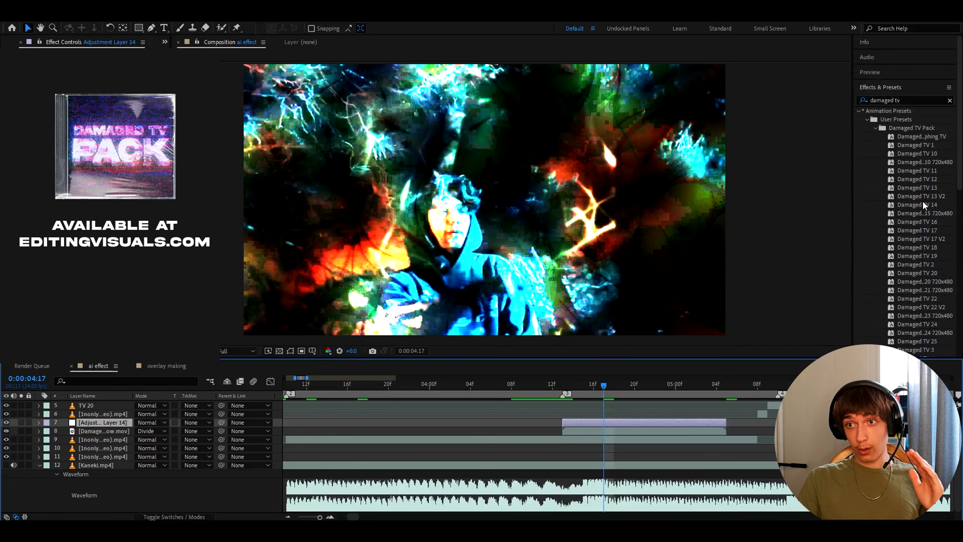
{"action": "left_click_drag", "start_coordinate": [907, 144], "coordinate": [595, 427]}
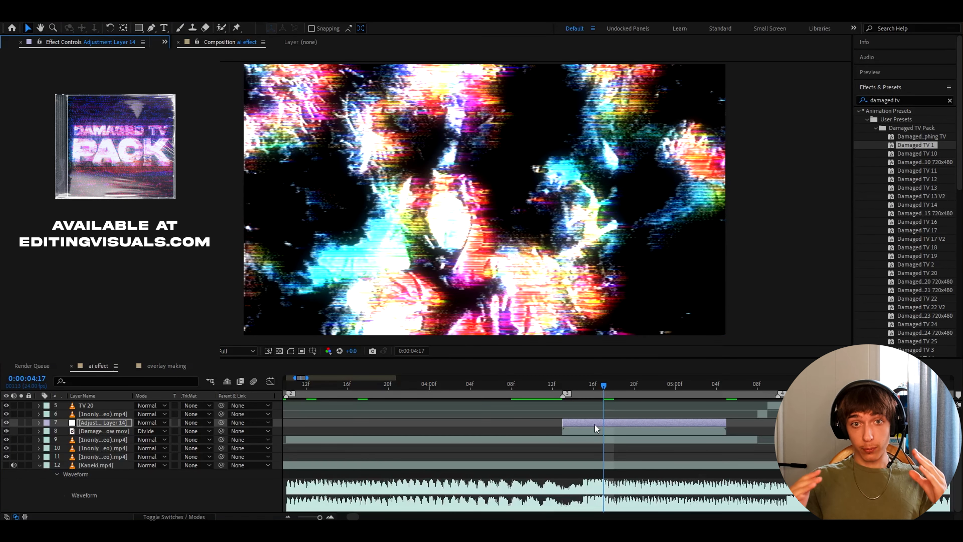
{"action": "scroll", "coordinate": [372, 228], "scroll_direction": "up", "scroll_amount": 1}
{"action": "left_click_drag", "start_coordinate": [375, 228], "coordinate": [404, 213]}
{"action": "scroll", "coordinate": [454, 191], "scroll_direction": "down", "scroll_amount": 1}
{"action": "left_click_drag", "start_coordinate": [603, 386], "coordinate": [645, 386]}
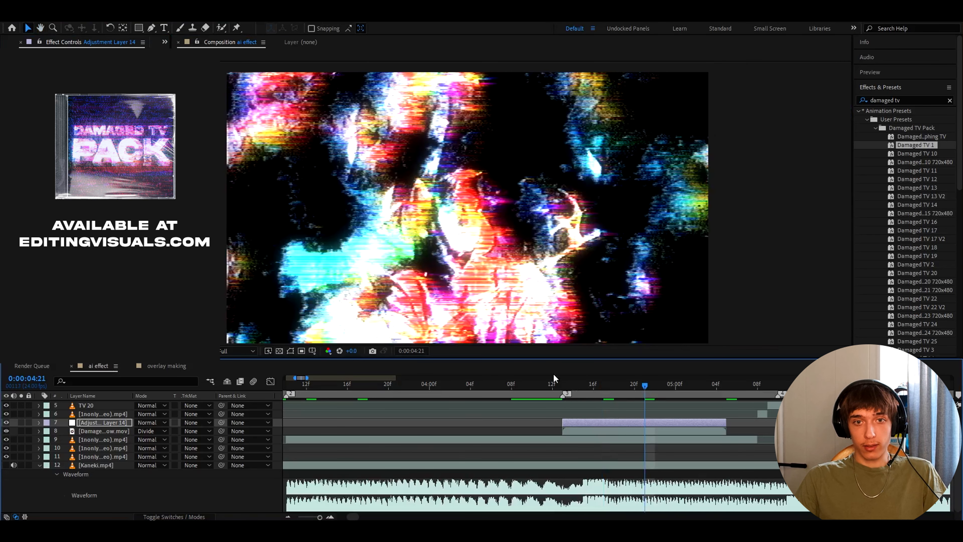
{"action": "left_click_drag", "start_coordinate": [463, 246], "coordinate": [470, 241]}
Step: Set the Exposure value of the adjustment layer's Exposure effect to 1.00
{"action": "left_click", "coordinate": [627, 421]}
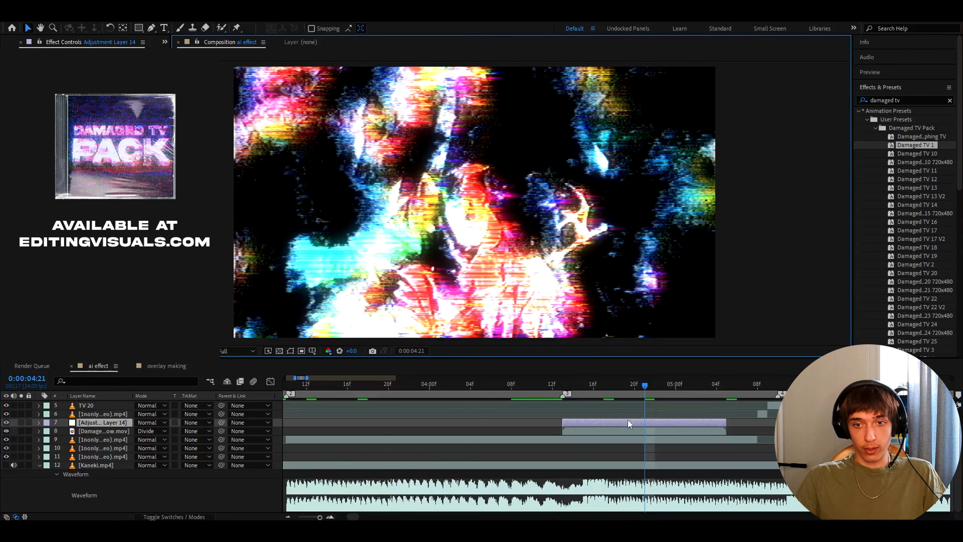
{"action": "left_click", "coordinate": [85, 159]}
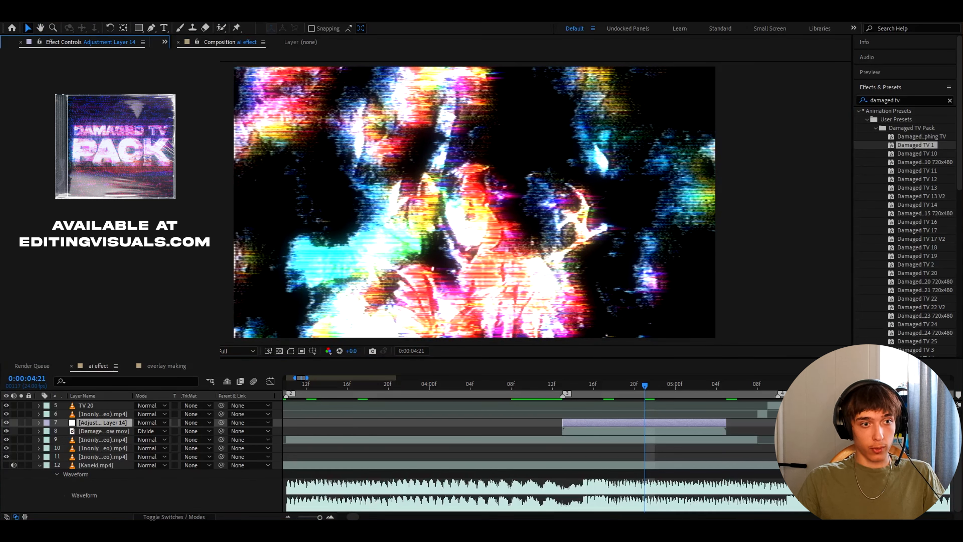
{"action": "left_click", "coordinate": [38, 276]}
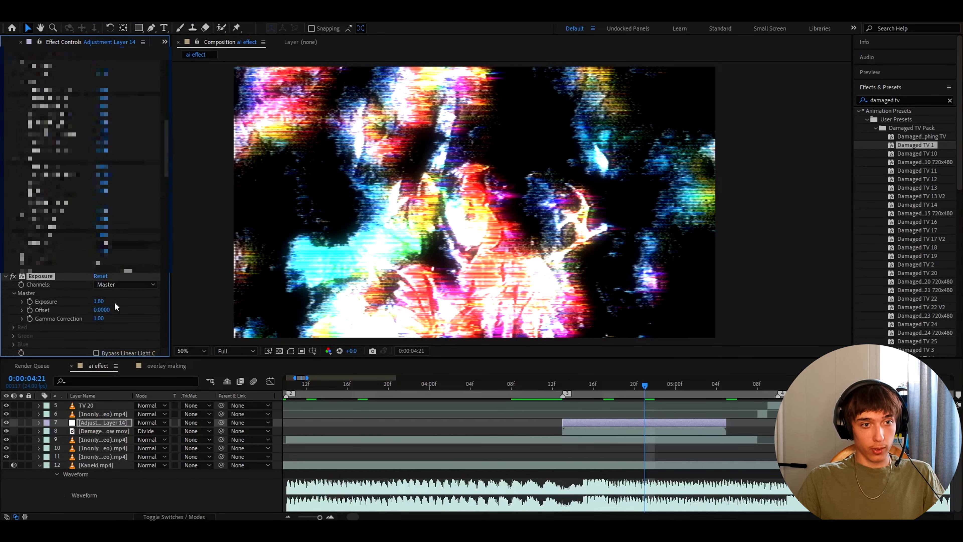
{"action": "left_click", "coordinate": [99, 301]}
{"action": "type", "text": "1"}
{"action": "key", "text": "Return"}
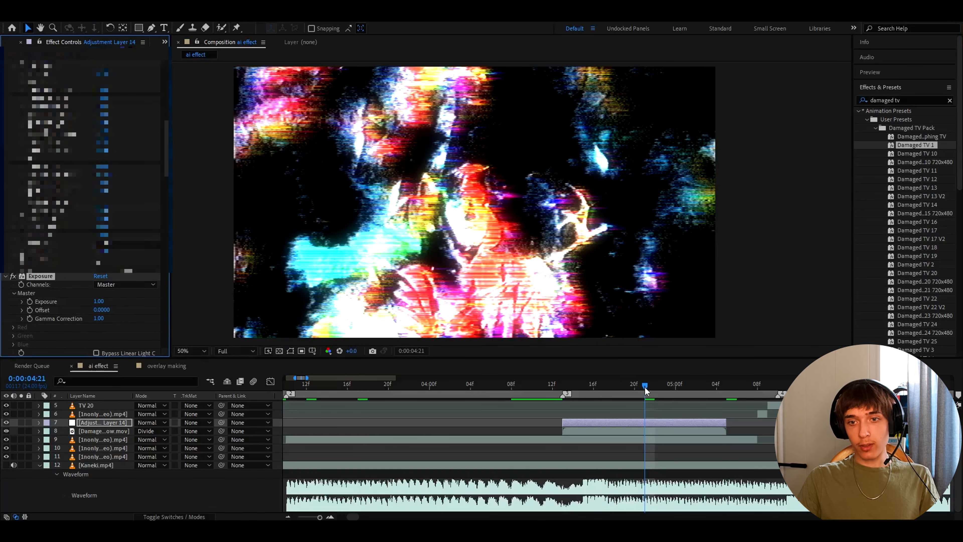
Step: Preview the effect at 0:00:04:19 and 0:00:04:17, and compare it with the glint overlay hidden and shown
{"action": "left_click_drag", "start_coordinate": [645, 386], "coordinate": [541, 387]}
{"action": "left_click", "coordinate": [624, 386]}
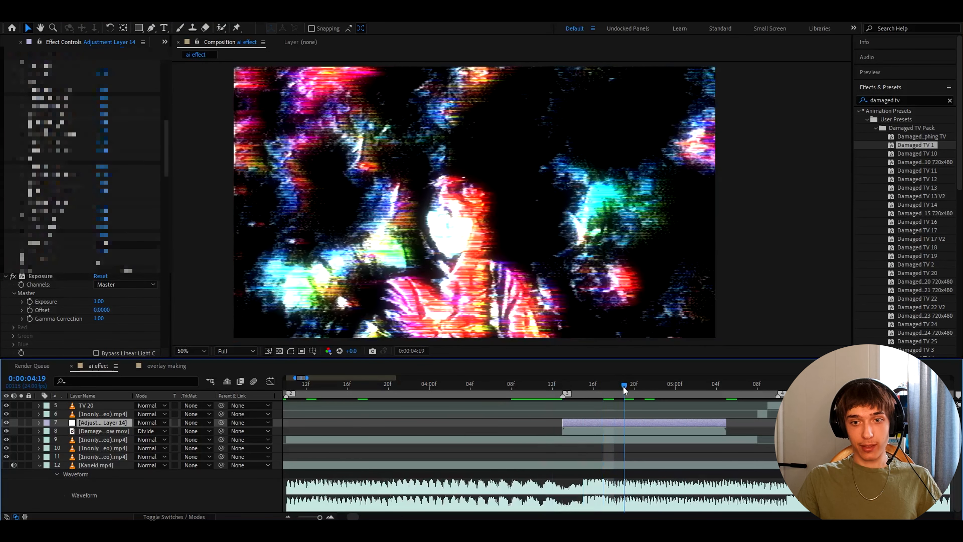
{"action": "left_click_drag", "start_coordinate": [623, 386], "coordinate": [603, 386]}
{"action": "left_click", "coordinate": [570, 431]}
{"action": "left_click", "coordinate": [6, 431]}
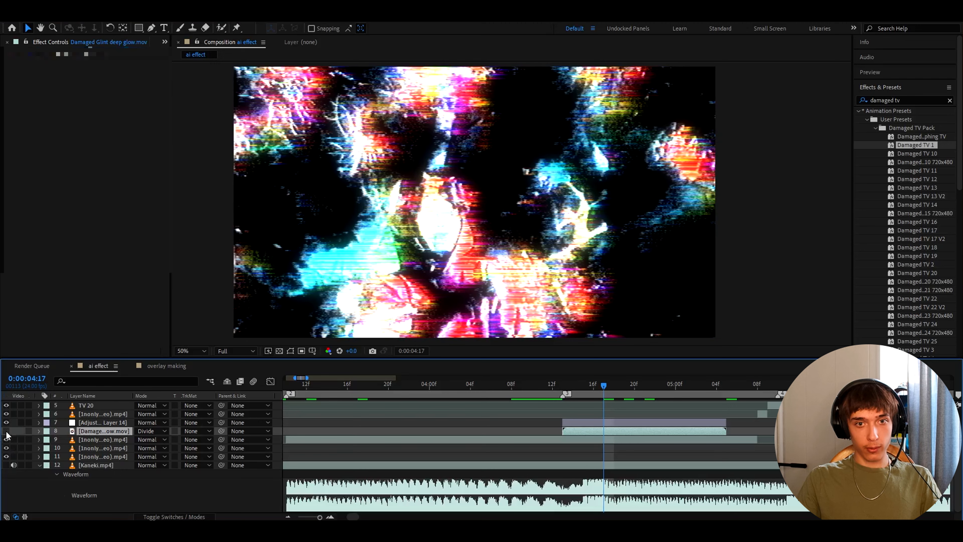
{"action": "left_click", "coordinate": [6, 431]}
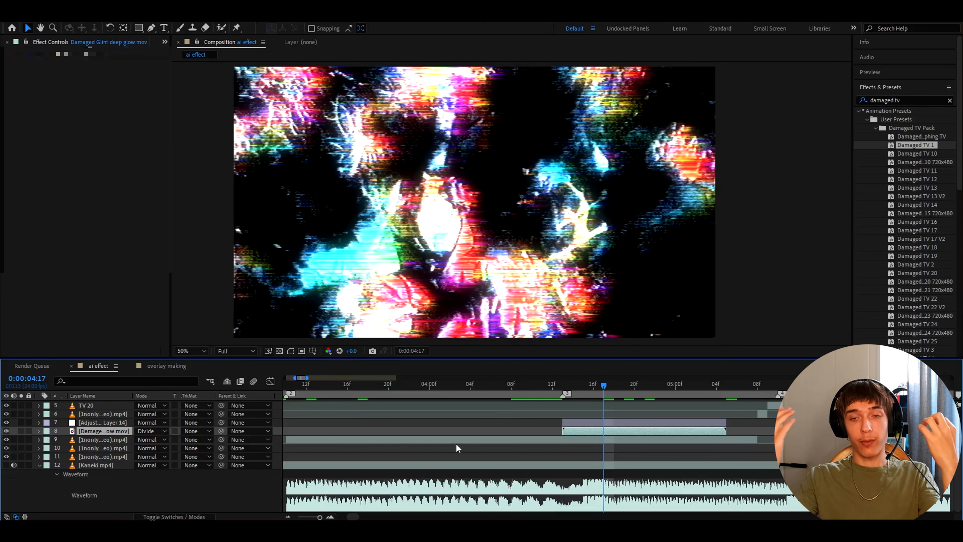
Step: Replace the adjustment layer's Damaged TV 1 effects with the Damaged TV 10 preset and preview it at 0:00:04:22
{"action": "left_click", "coordinate": [577, 422]}
{"action": "left_click", "coordinate": [87, 265]}
{"action": "key", "text": "ctrl+a"}
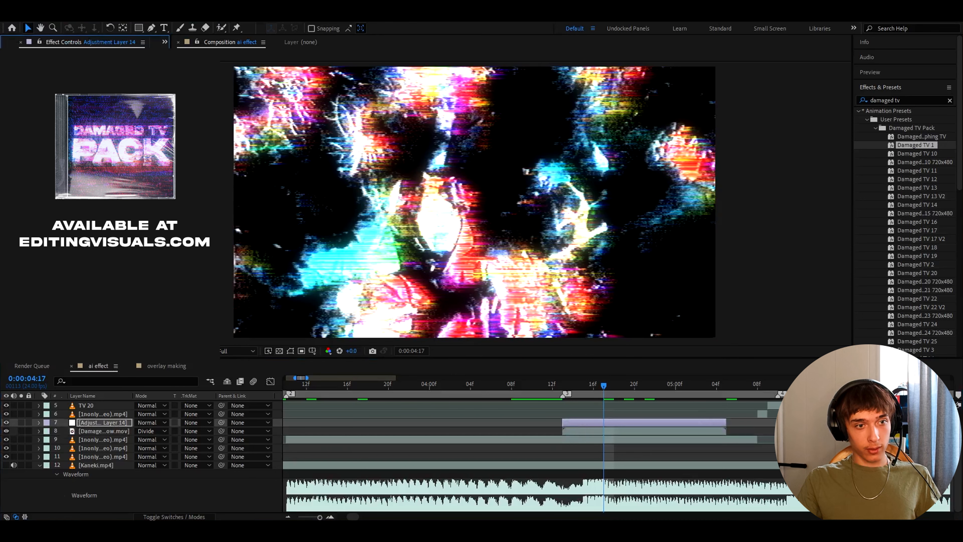
{"action": "key", "text": "Delete"}
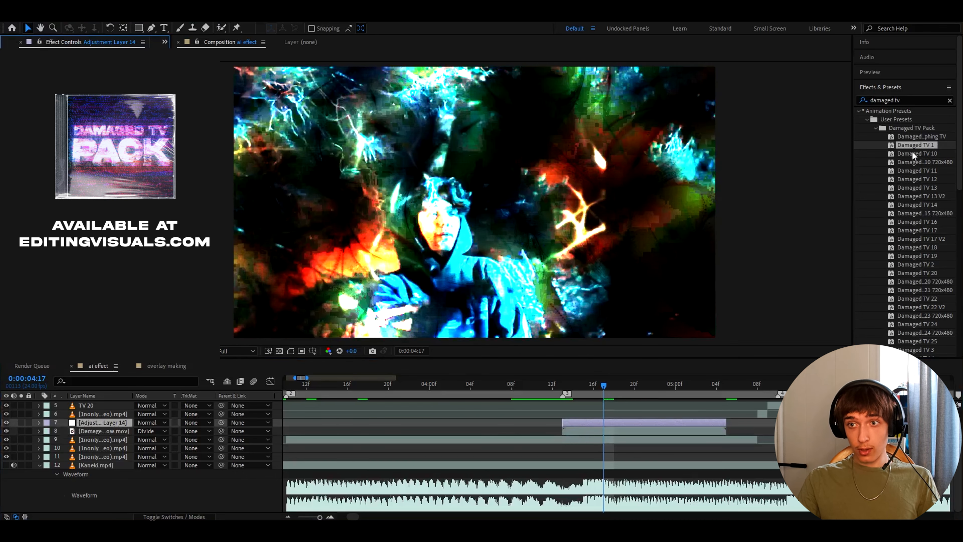
{"action": "left_click_drag", "start_coordinate": [912, 153], "coordinate": [625, 422]}
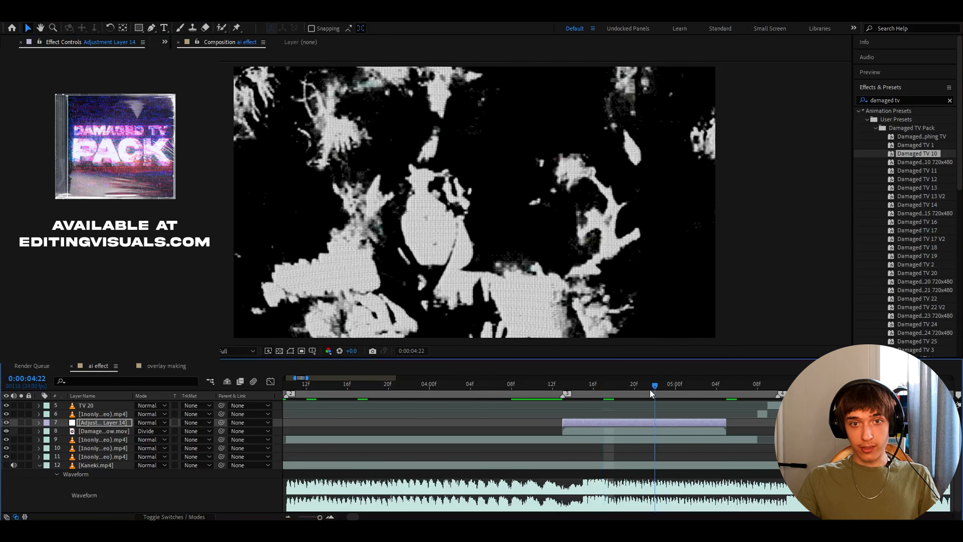
{"action": "left_click", "coordinate": [649, 389]}
Step: Compare the result with the glint overlay hidden and shown, and preview the frames up to 0:00:05:01
{"action": "left_click", "coordinate": [623, 431]}
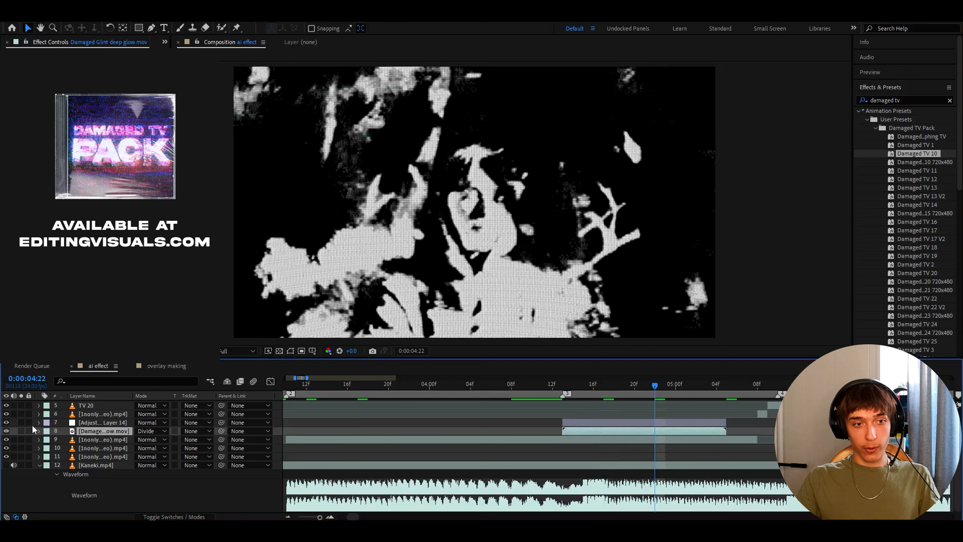
{"action": "left_click", "coordinate": [6, 431]}
{"action": "left_click", "coordinate": [6, 431]}
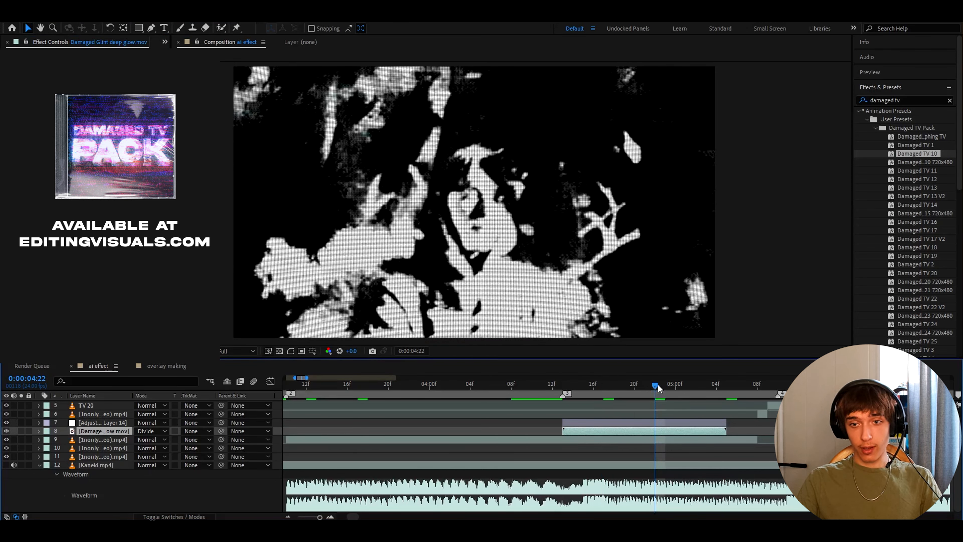
{"action": "left_click", "coordinate": [666, 386]}
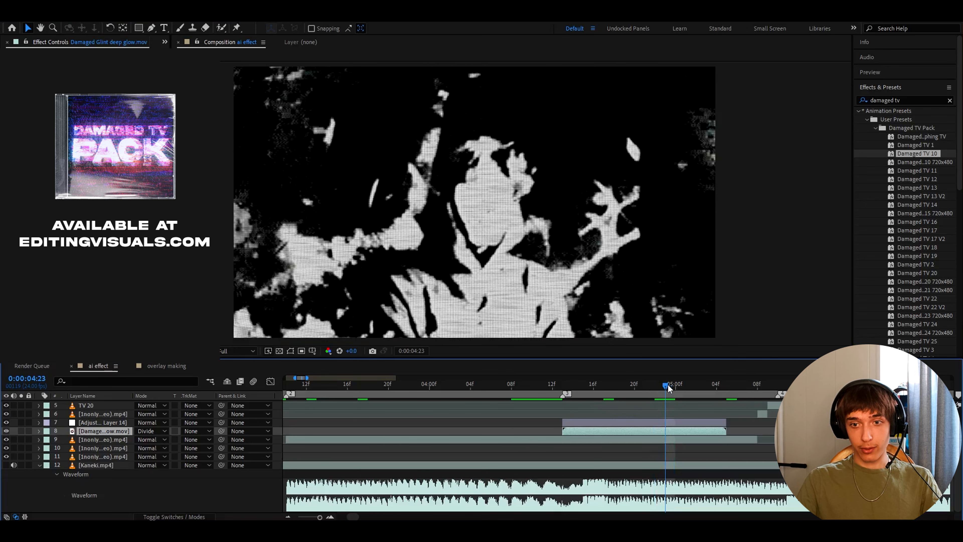
{"action": "left_click", "coordinate": [676, 386]}
{"action": "left_click", "coordinate": [686, 385]}
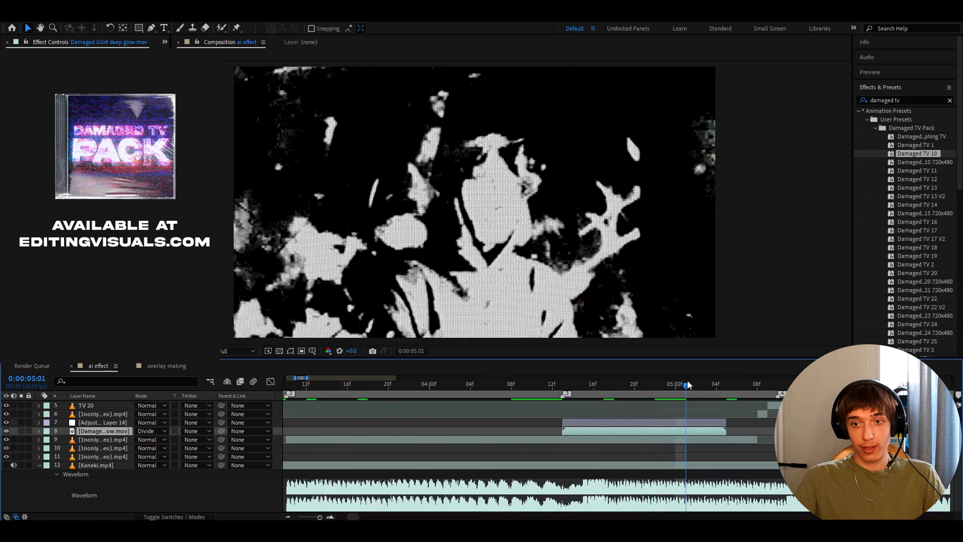
Step: Add a new adjustment layer above the TV 20 clip and split it at 0:00:05:16
{"action": "left_click", "coordinate": [662, 415]}
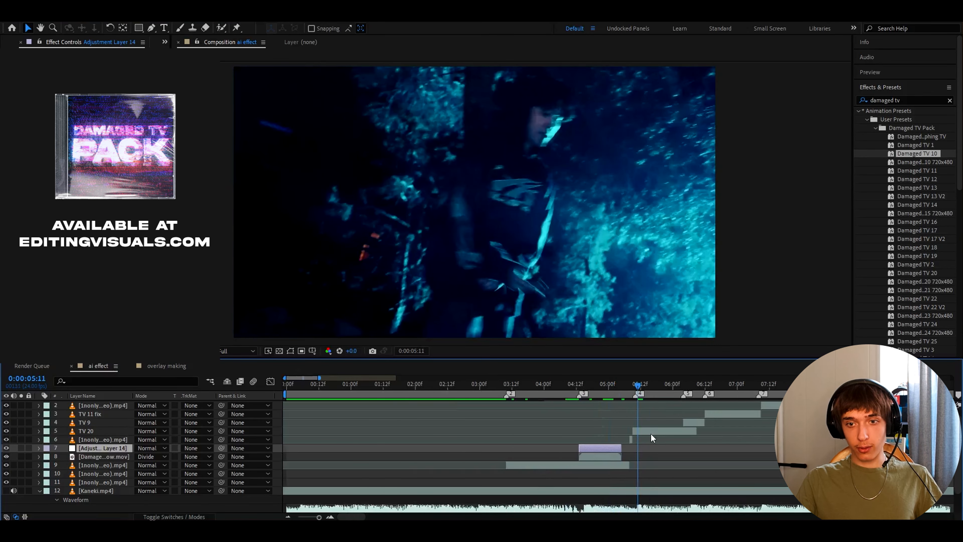
{"action": "scroll", "coordinate": [650, 433], "scroll_direction": "up", "scroll_amount": 1}
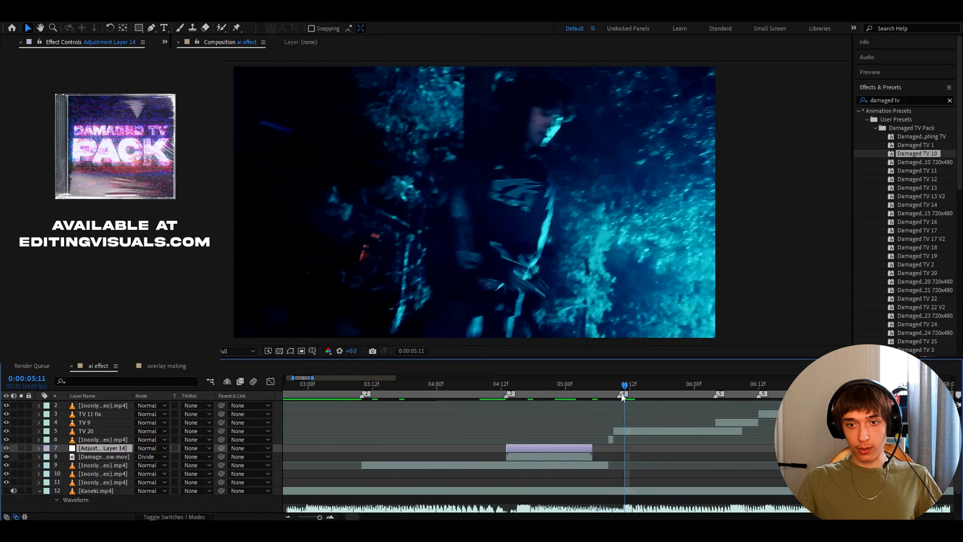
{"action": "scroll", "coordinate": [622, 392], "scroll_direction": "up", "scroll_amount": 1}
{"action": "left_click_drag", "start_coordinate": [652, 388], "coordinate": [678, 389]}
{"action": "scroll", "coordinate": [644, 428], "scroll_direction": "down", "scroll_amount": 2}
{"action": "left_click", "coordinate": [645, 432]}
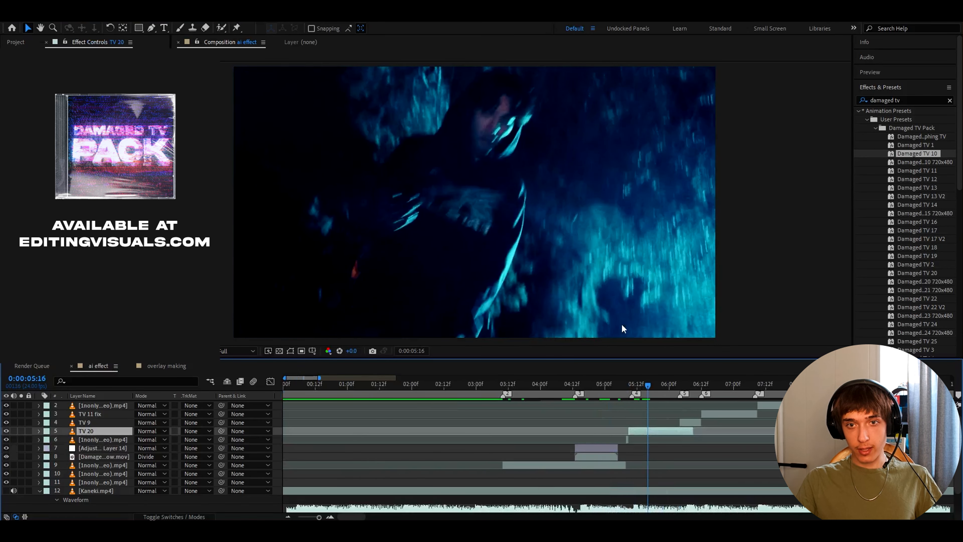
{"action": "scroll", "coordinate": [663, 275], "scroll_direction": "up", "scroll_amount": 1}
{"action": "left_click_drag", "start_coordinate": [665, 272], "coordinate": [536, 229]}
{"action": "scroll", "coordinate": [541, 245], "scroll_direction": "down", "scroll_amount": 1}
{"action": "key", "text": "ctrl+alt+y"}
{"action": "key", "text": "ctrl+shift+d"}
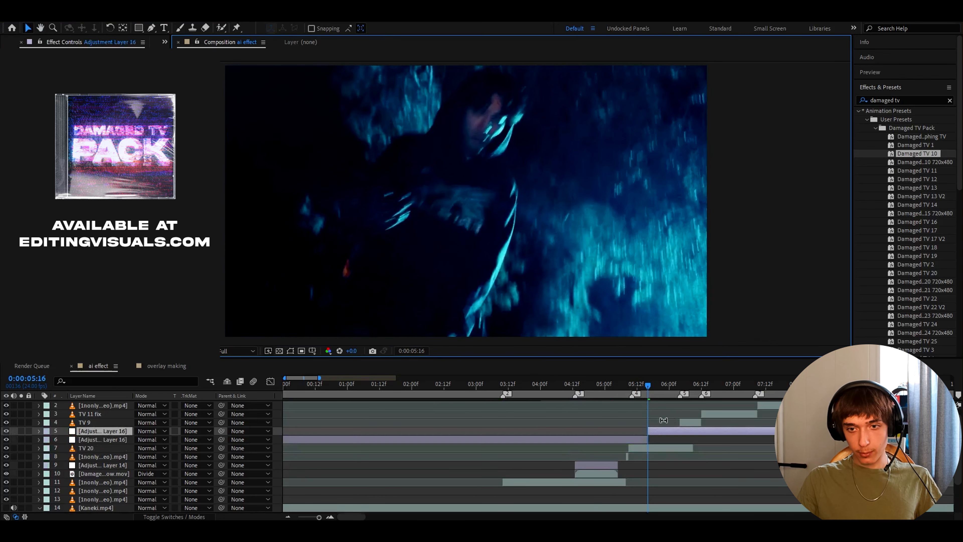
Step: Delete the part of the new adjustment layer before the split and shorten the remaining part over the TV 20 clip
{"action": "left_click", "coordinate": [640, 439]}
{"action": "key", "text": "Delete"}
{"action": "mouse_move", "coordinate": [661, 432]}
{"action": "left_mouse_down"}
{"action": "mouse_move", "coordinate": [631, 434]}
{"action": "mouse_move", "coordinate": [651, 432]}
{"action": "left_mouse_up"}
{"action": "key", "text": "alt+]"}
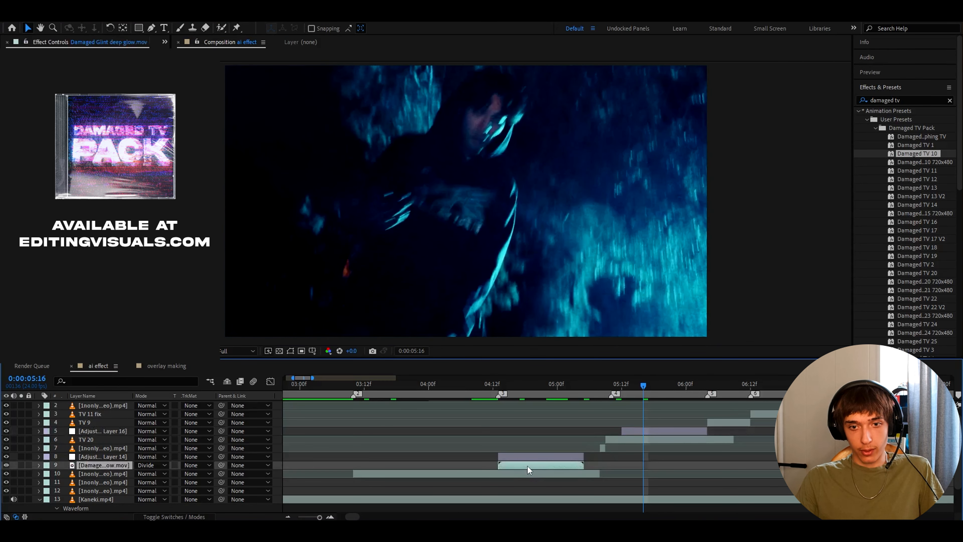
Step: Duplicate the Divide-blended glint overlay, place the copy directly beneath the new adjustment layer and align it in time with that layer
{"action": "key", "text": "ctrl+d"}
{"action": "left_click_drag", "start_coordinate": [106, 467], "coordinate": [110, 436]}
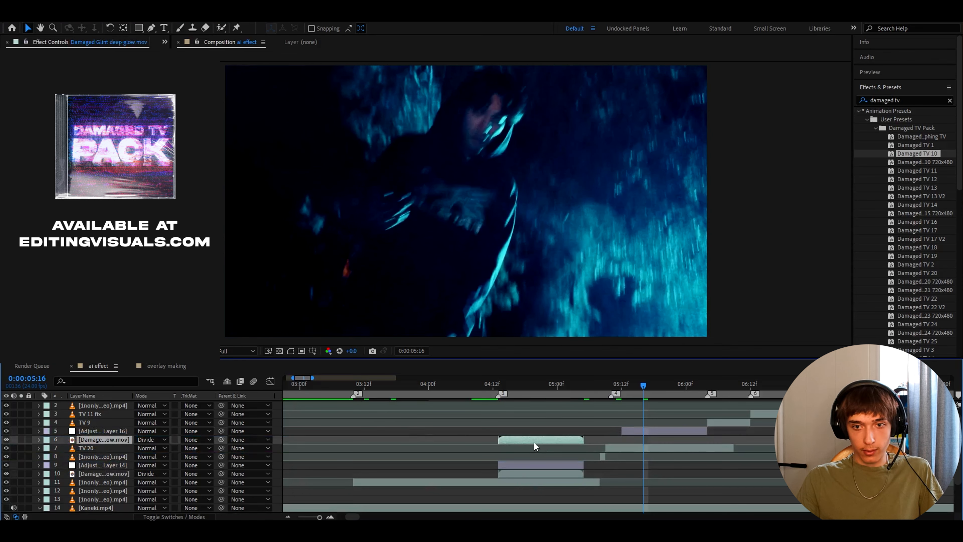
{"action": "left_click_drag", "start_coordinate": [533, 442], "coordinate": [657, 455]}
Step: Apply the Damaged TV 20 preset to the new adjustment layer and preview it at 0:00:05:20
{"action": "left_click", "coordinate": [659, 431]}
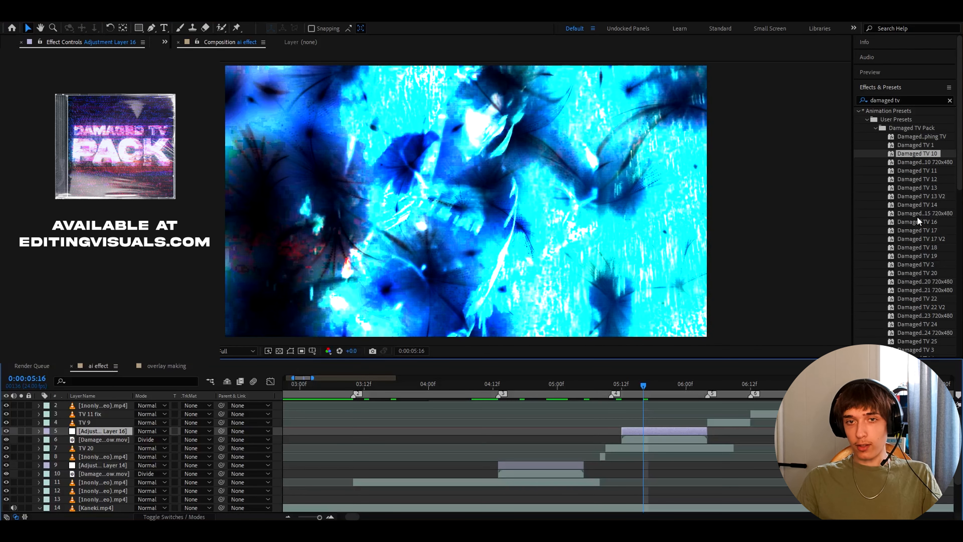
{"action": "scroll", "coordinate": [914, 224], "scroll_direction": "down", "scroll_amount": 5}
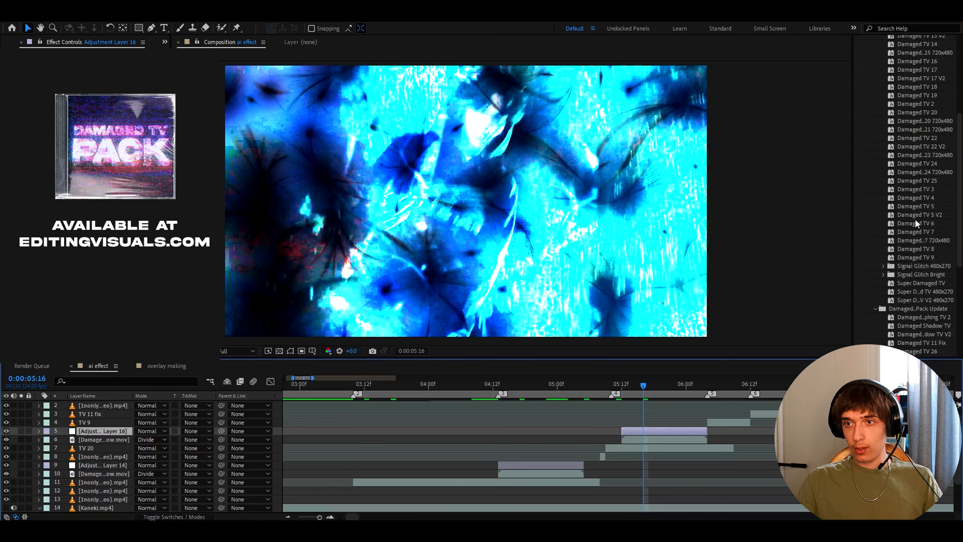
{"action": "left_click_drag", "start_coordinate": [917, 112], "coordinate": [678, 432]}
{"action": "left_click", "coordinate": [664, 386]}
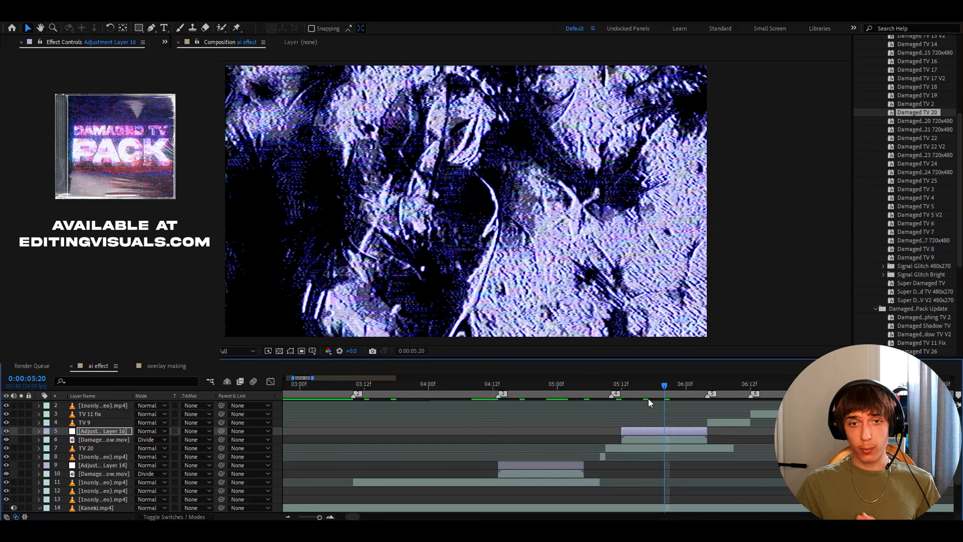
Step: Locate the 720x480 preset variants in the Damaged TV Pack and select Damaged TV 20 720x480
{"action": "left_click", "coordinate": [935, 119]}
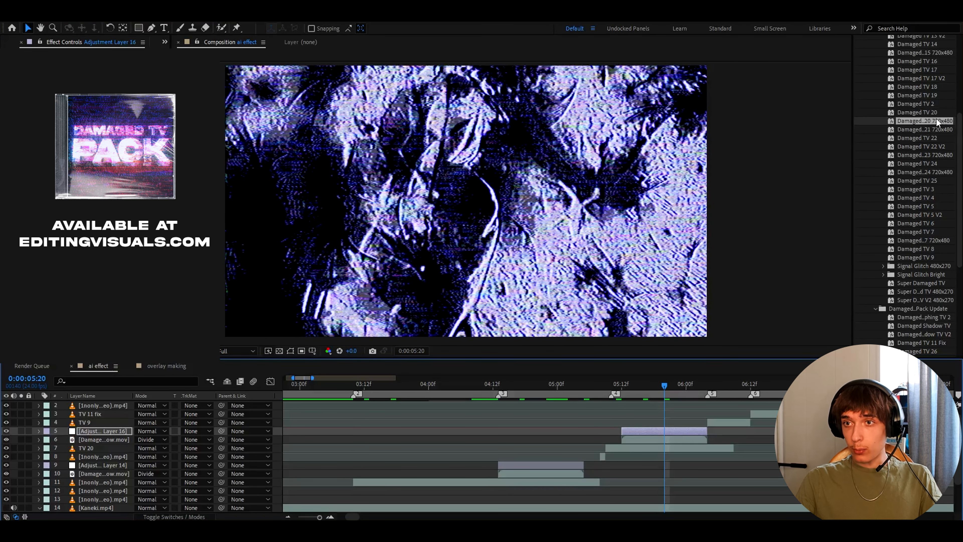
{"action": "scroll", "coordinate": [938, 126], "scroll_direction": "up", "scroll_amount": 2}
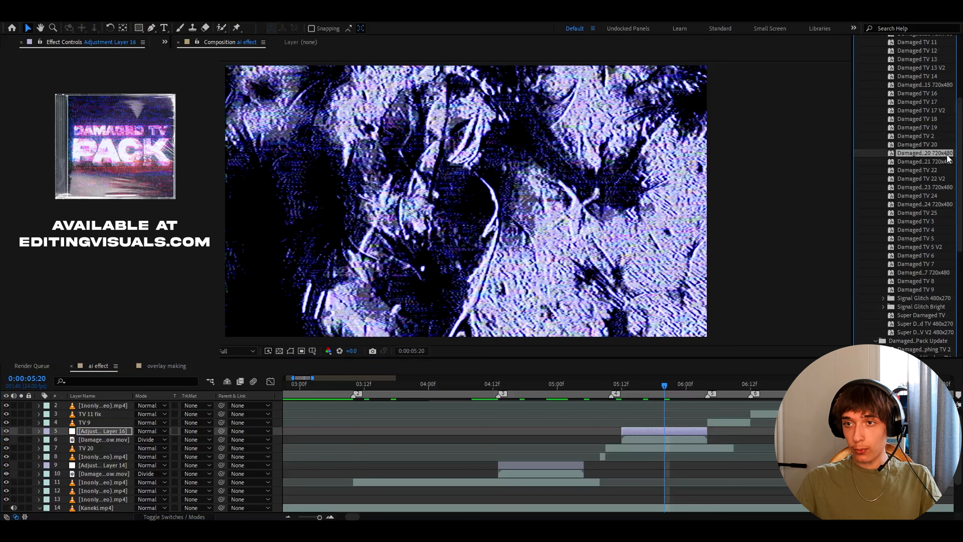
{"action": "left_click", "coordinate": [941, 161]}
{"action": "left_click", "coordinate": [940, 145]}
{"action": "left_click", "coordinate": [942, 154]}
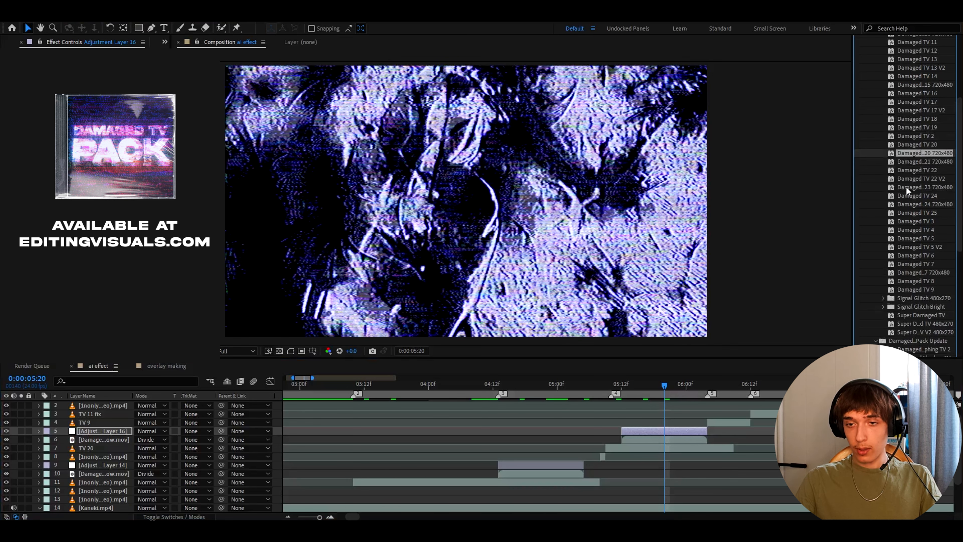
Step: Delete the new adjustment layer and the duplicated glint overlay above the TV 20 clip
{"action": "key", "text": "Delete"}
{"action": "left_click", "coordinate": [644, 429]}
{"action": "key", "text": "Delete"}
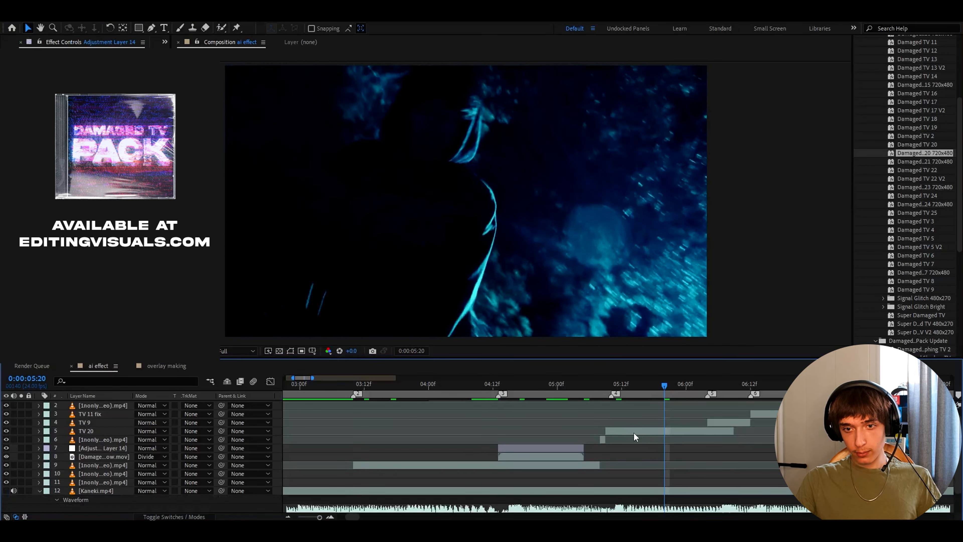
Step: Pre-compose the TV 20 clip as 720x480 with all attributes moved into it, and open the new composition with its clip selected
{"action": "left_click_drag", "start_coordinate": [665, 384], "coordinate": [643, 384]}
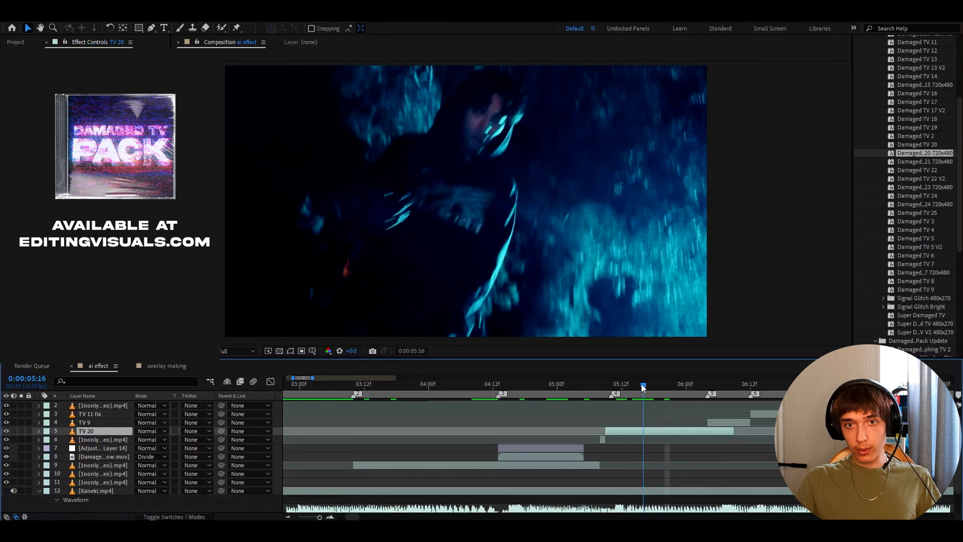
{"action": "right_click", "coordinate": [621, 433]}
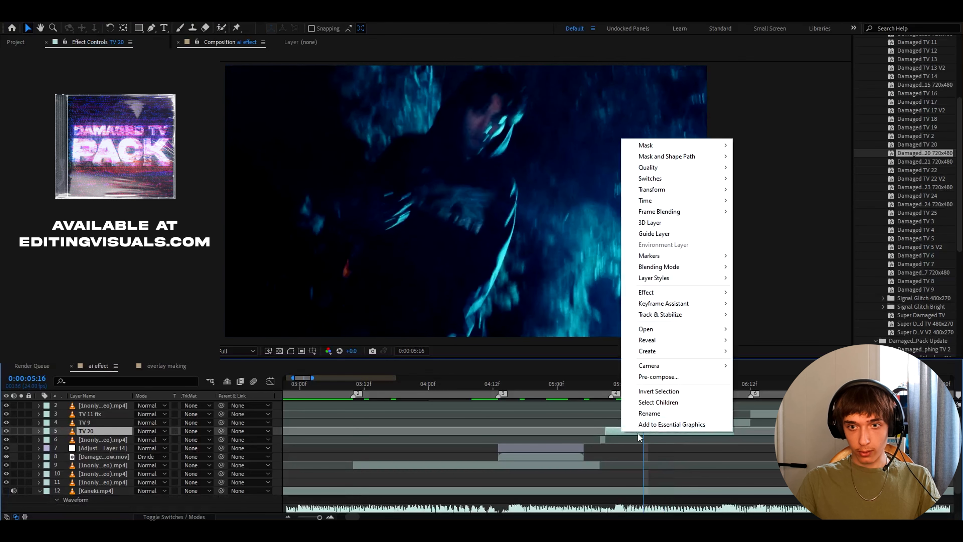
{"action": "left_click", "coordinate": [658, 376]}
{"action": "type", "text": "720x480"}
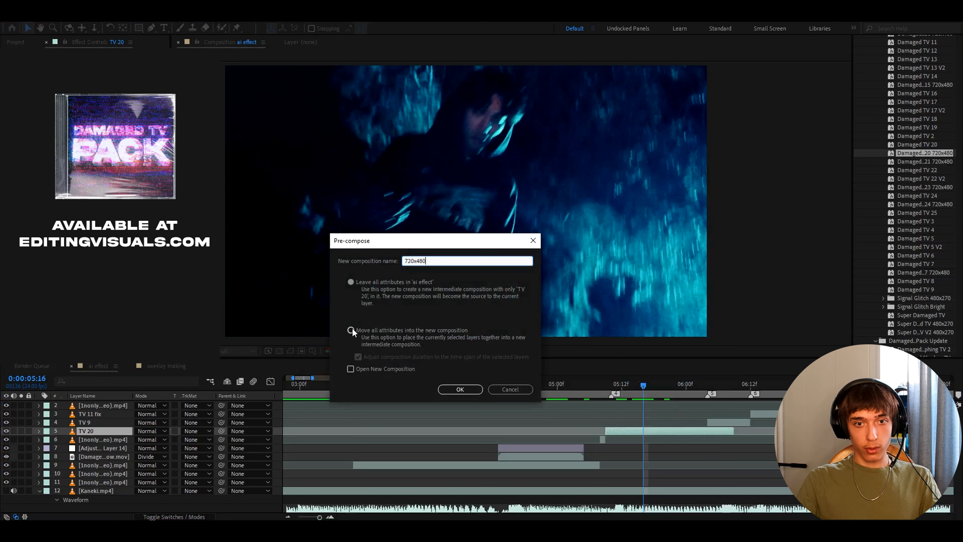
{"action": "left_click", "coordinate": [351, 329]}
{"action": "left_click", "coordinate": [459, 389]}
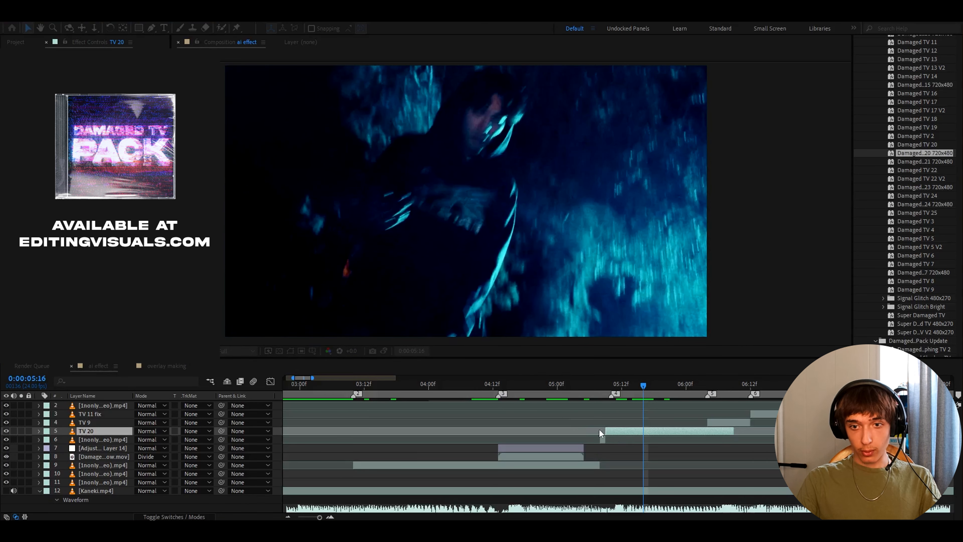
{"action": "double_click", "coordinate": [637, 431]}
{"action": "left_click", "coordinate": [403, 404]}
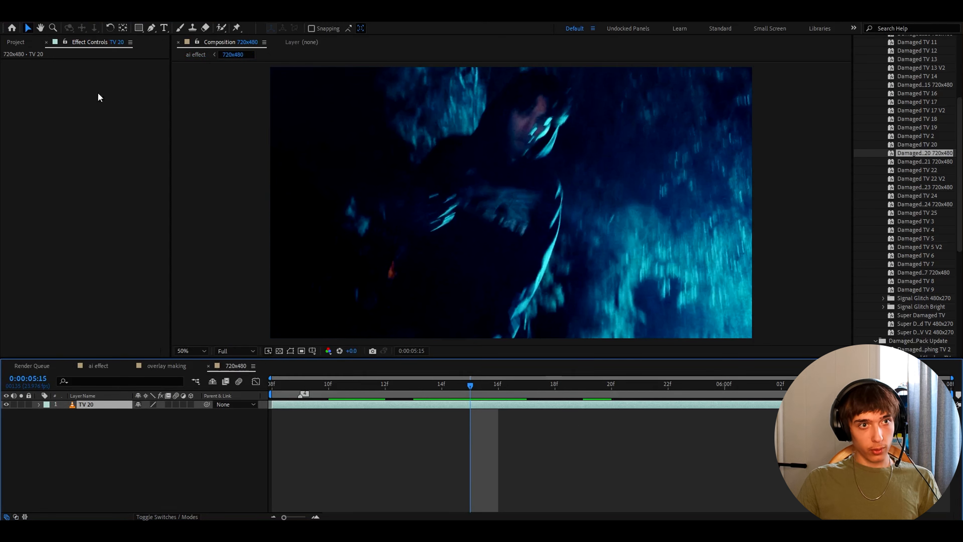
Step: Set the 720x480 composition's width to 720 px and height to 480 px
{"action": "left_click", "coordinate": [66, 15]}
{"action": "left_click", "coordinate": [58, 45]}
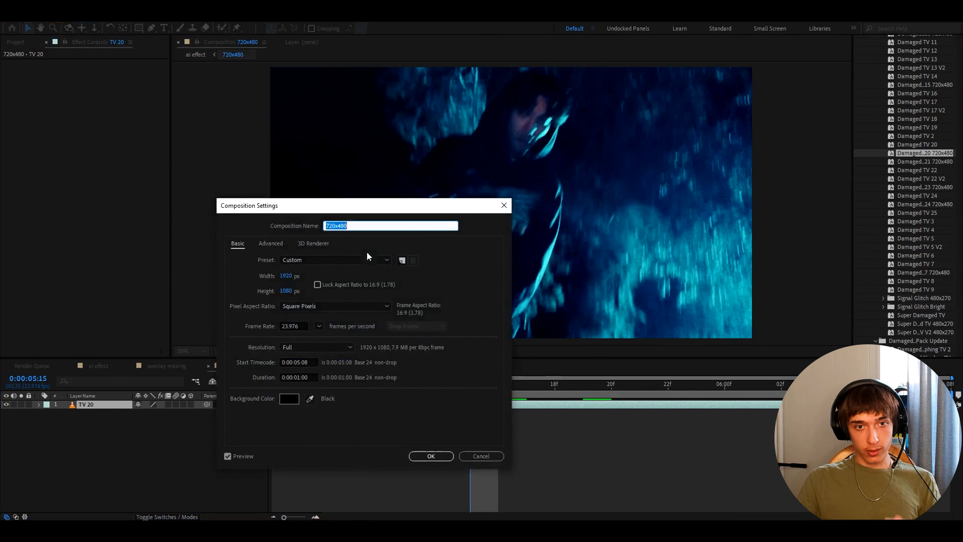
{"action": "left_click", "coordinate": [283, 275]}
{"action": "type", "text": "720"}
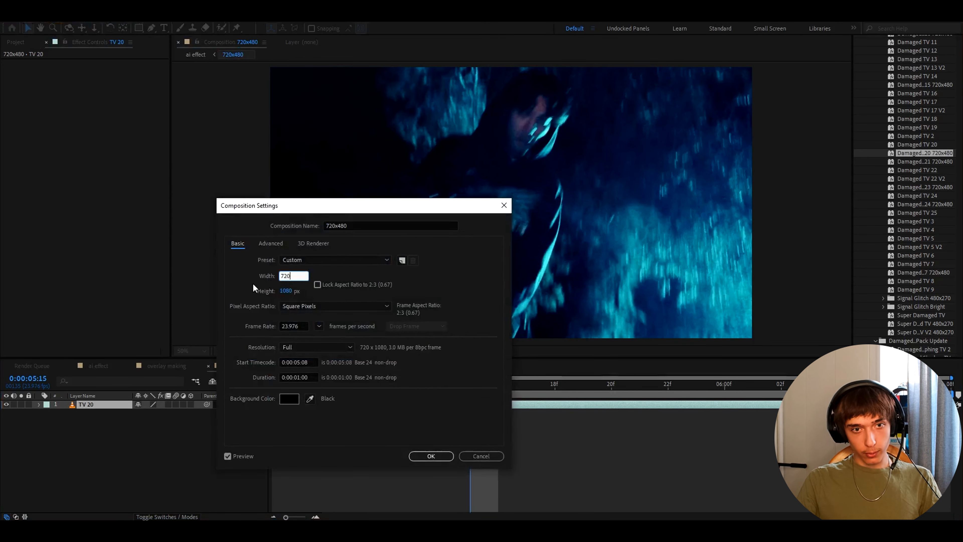
{"action": "key", "text": "Tab"}
{"action": "type", "text": "480"}
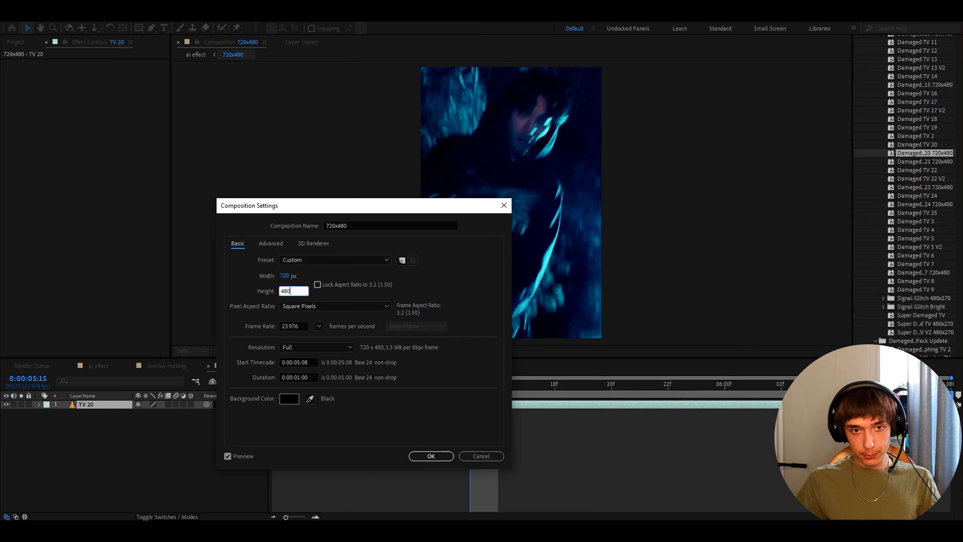
{"action": "left_click", "coordinate": [257, 324]}
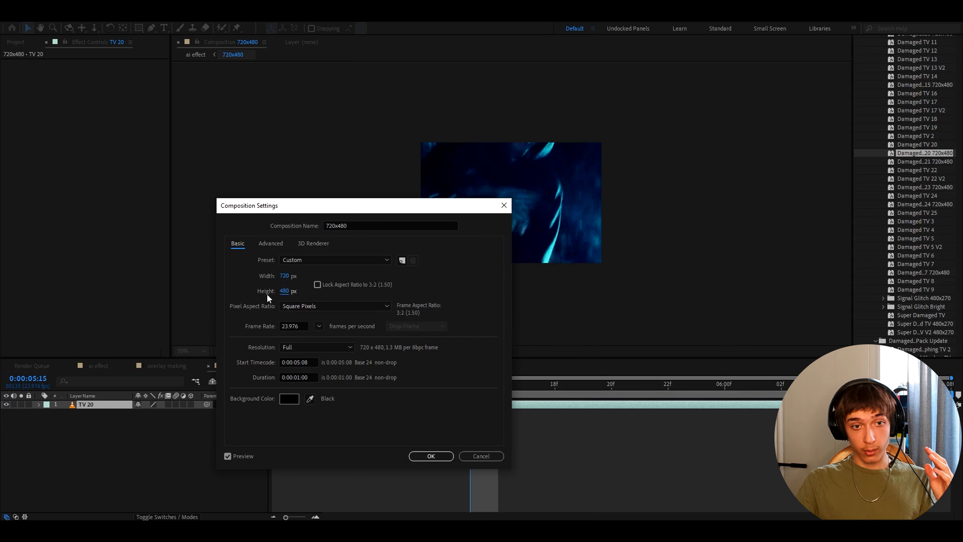
{"action": "left_click", "coordinate": [431, 456]}
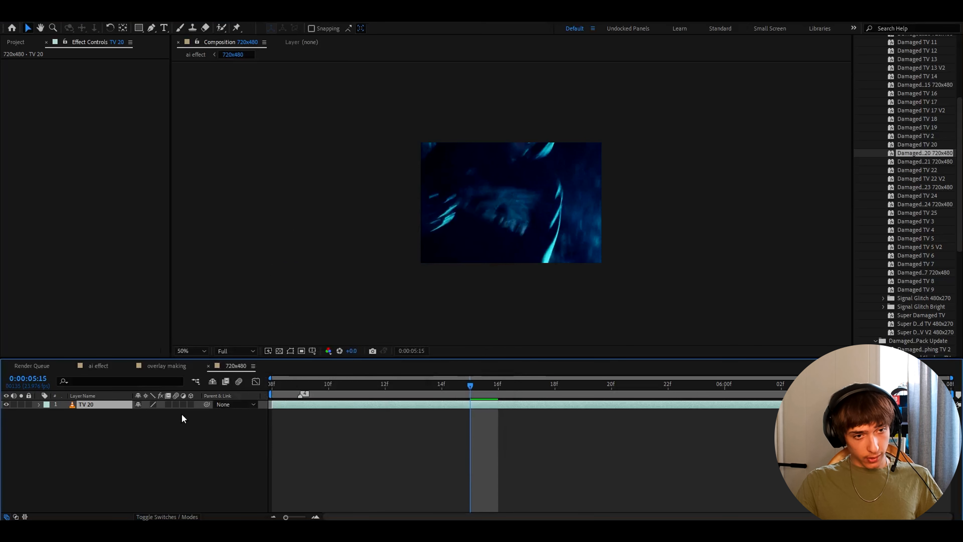
Step: Scale the TV 20 clip to 39% and add an adjustment layer above it with the Damaged TV 20 720x480 preset
{"action": "key", "text": "s"}
{"action": "left_click_drag", "start_coordinate": [148, 413], "coordinate": [126, 413]}
{"action": "key", "text": "period"}
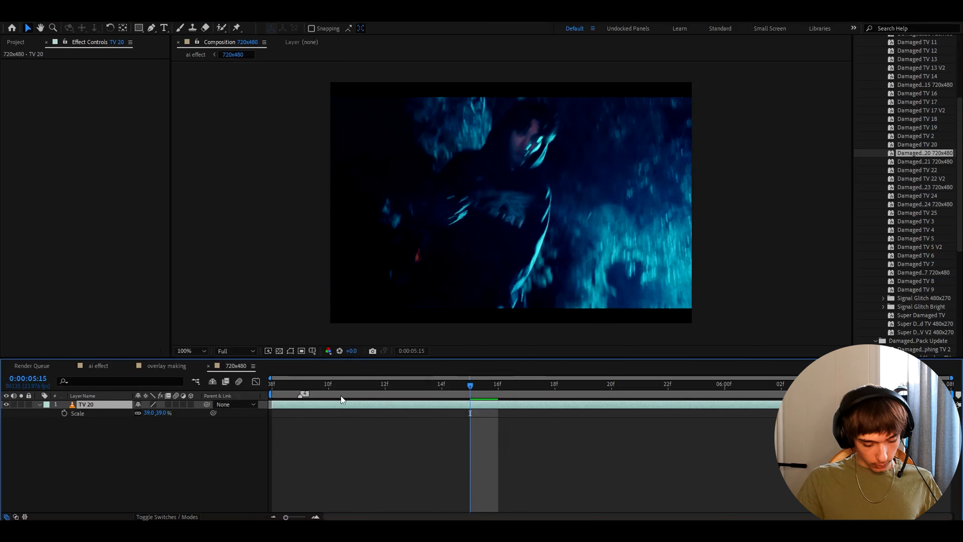
{"action": "key", "text": "ctrl+alt+y"}
{"action": "left_click_drag", "start_coordinate": [924, 153], "coordinate": [474, 405]}
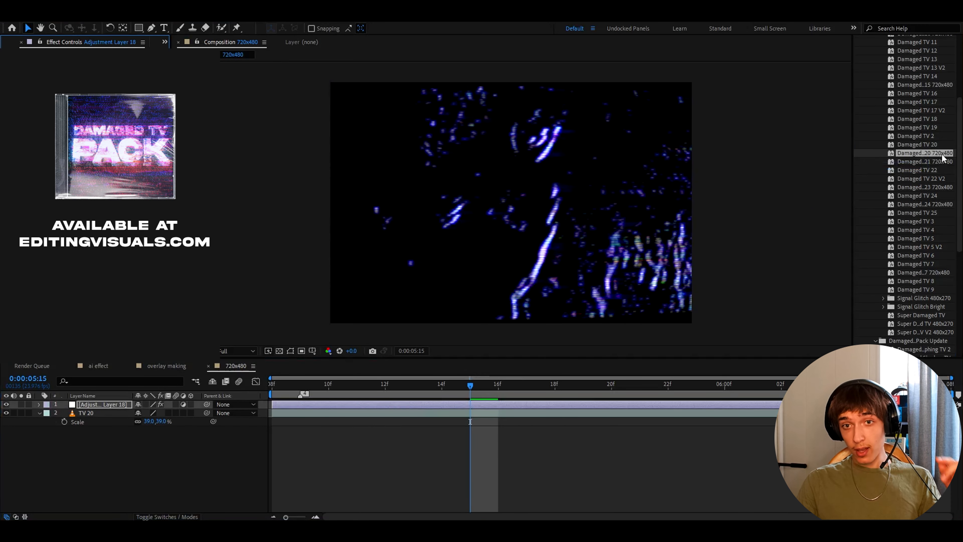
Step: Import Damaged Glint deep glow.mov, place it between the adjustment layer and the TV 20 clip, and set its blending mode to Divide
{"action": "left_click", "coordinate": [490, 414]}
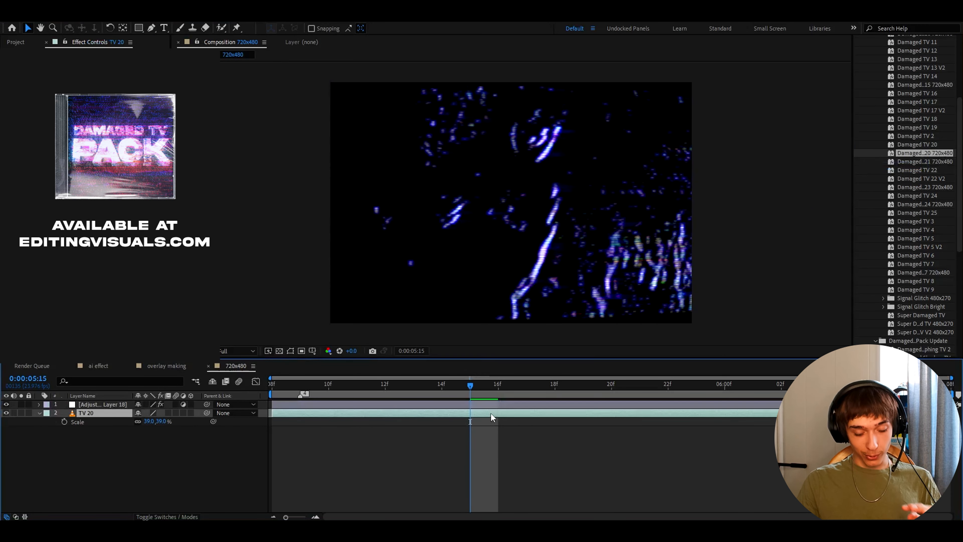
{"action": "key", "text": "ctrl+i"}
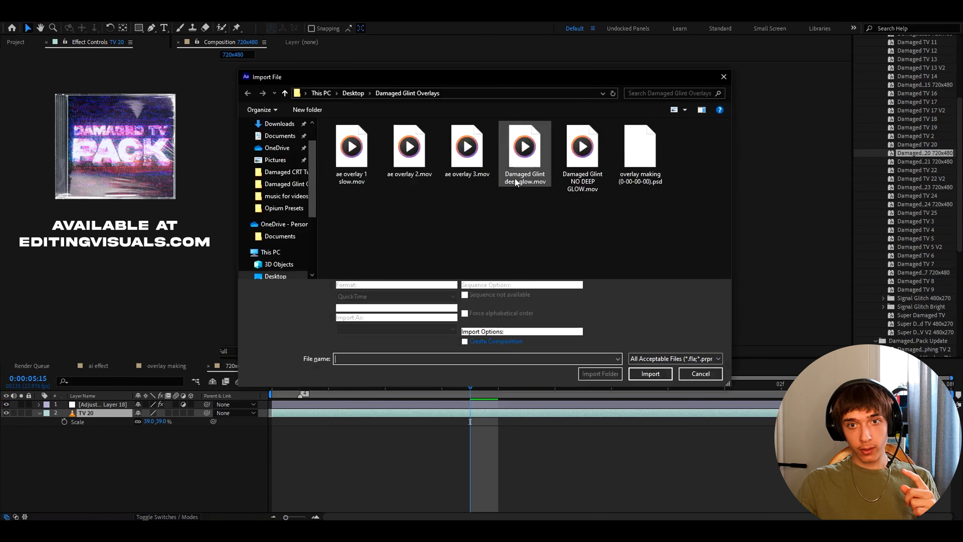
{"action": "left_click", "coordinate": [519, 162]}
{"action": "double_click", "coordinate": [519, 162]}
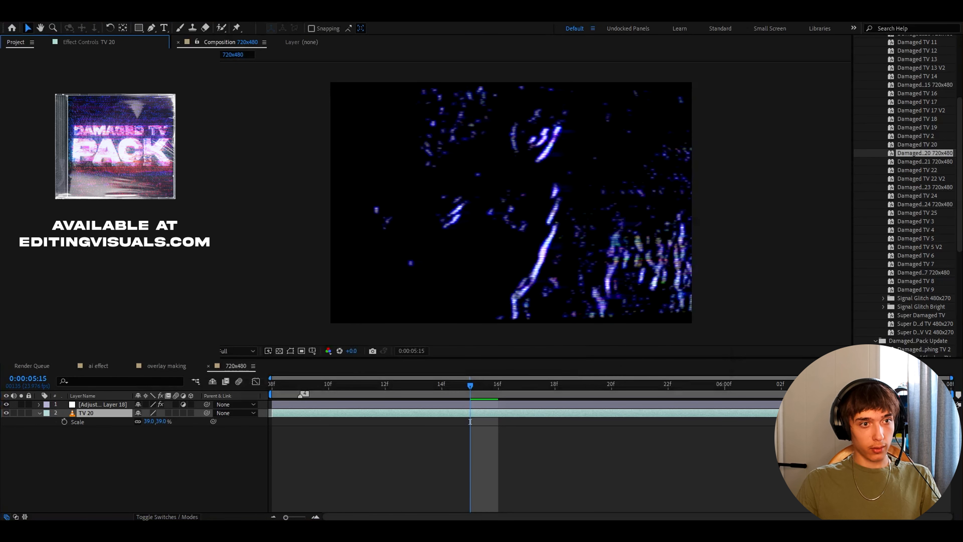
{"action": "key", "text": "ctrl+slash"}
{"action": "right_click", "coordinate": [369, 412]}
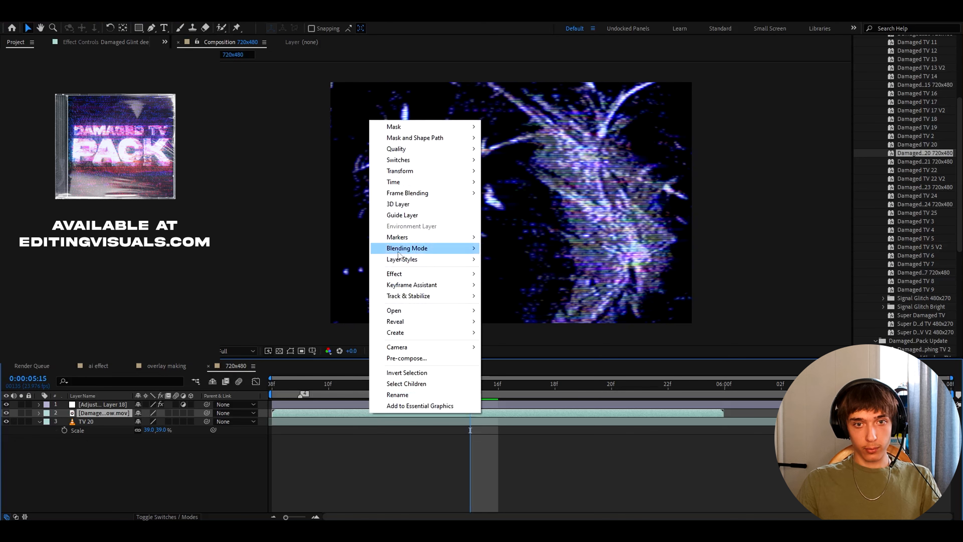
{"action": "mouse_move", "coordinate": [402, 248]}
{"action": "left_click", "coordinate": [506, 414]}
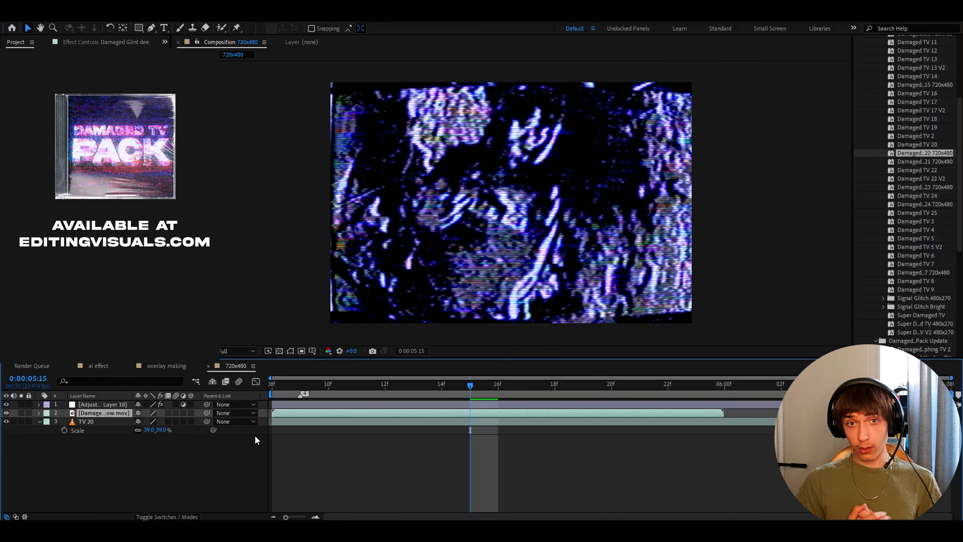
Step: Scale the glint overlay to 40% and preview the effect up to 0:00:05:18
{"action": "key", "text": "s"}
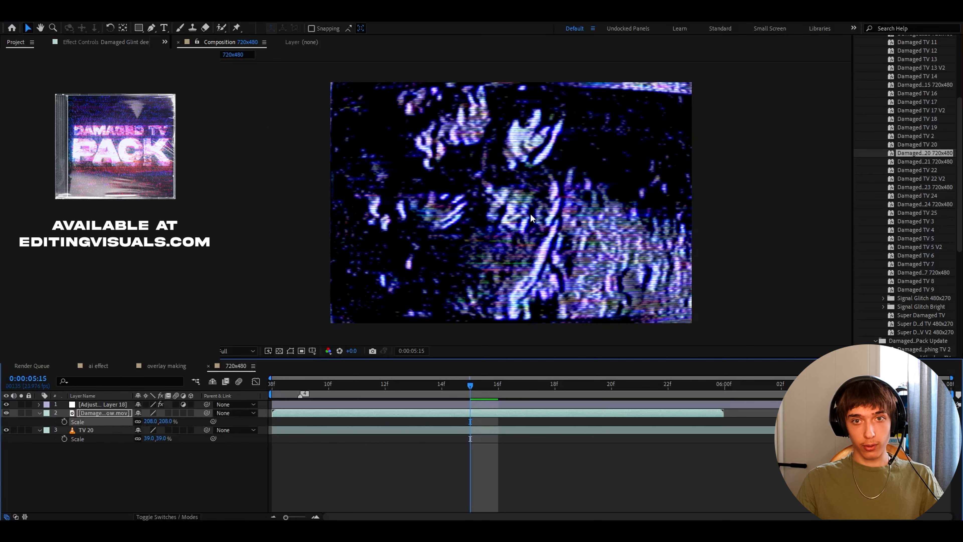
{"action": "scroll", "coordinate": [530, 214], "scroll_direction": "up", "scroll_amount": 1}
{"action": "scroll", "coordinate": [529, 214], "scroll_direction": "down", "scroll_amount": 1}
{"action": "left_click", "coordinate": [150, 421]}
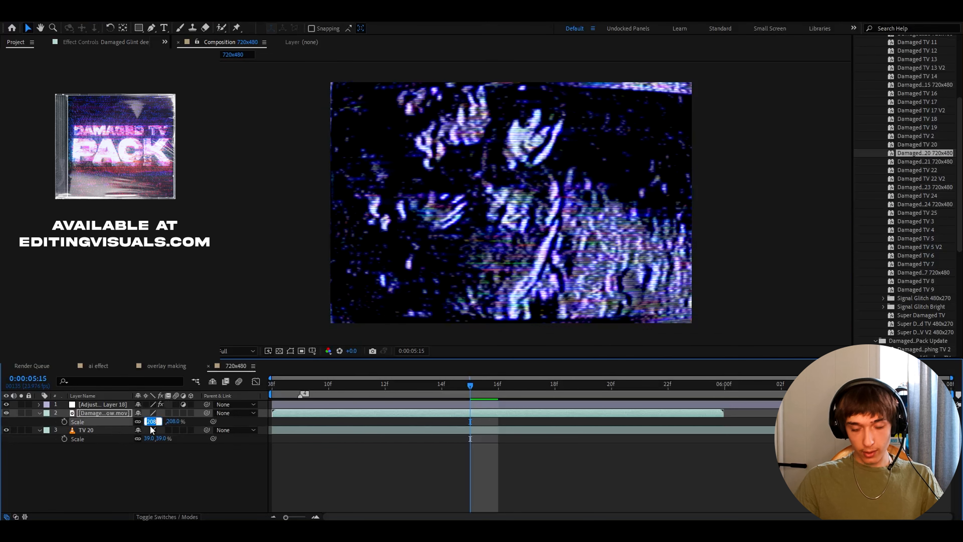
{"action": "key", "text": "Return"}
{"action": "key", "text": "space"}
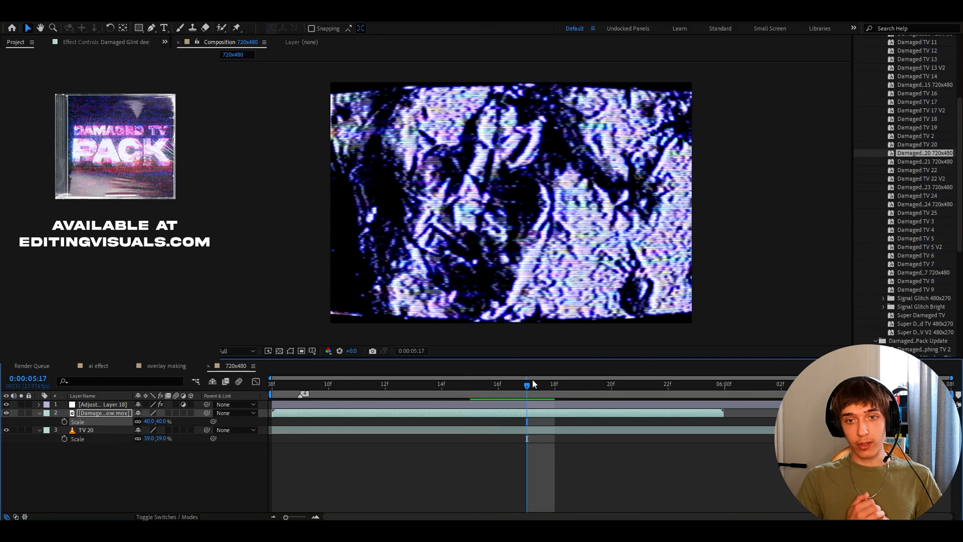
{"action": "mouse_move", "coordinate": [543, 382]}
{"action": "left_mouse_down"}
{"action": "mouse_move", "coordinate": [602, 380]}
{"action": "mouse_move", "coordinate": [552, 394]}
{"action": "left_mouse_up"}
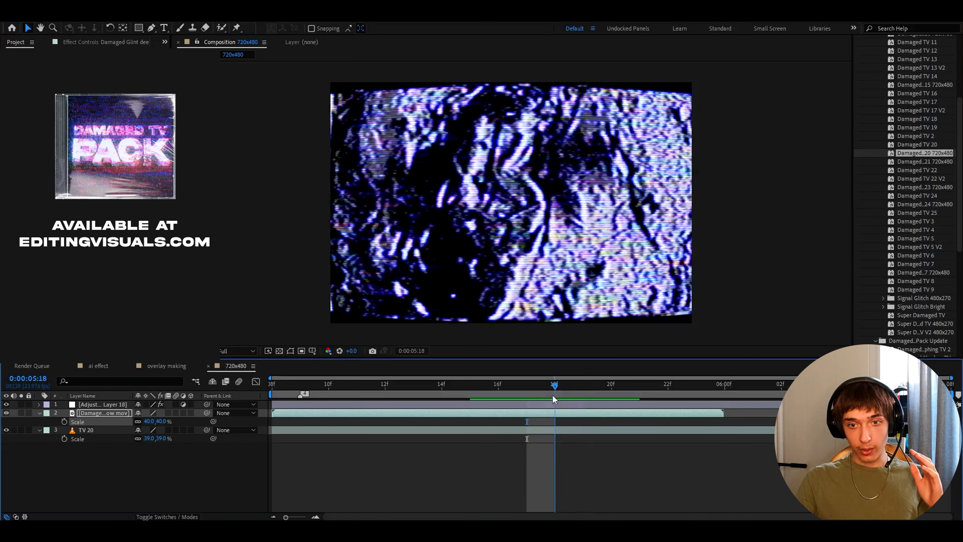
Step: Set the glint overlay's opacity to 50% and check the look at 0:00:05:16
{"action": "left_click", "coordinate": [519, 405]}
{"action": "left_click", "coordinate": [489, 421]}
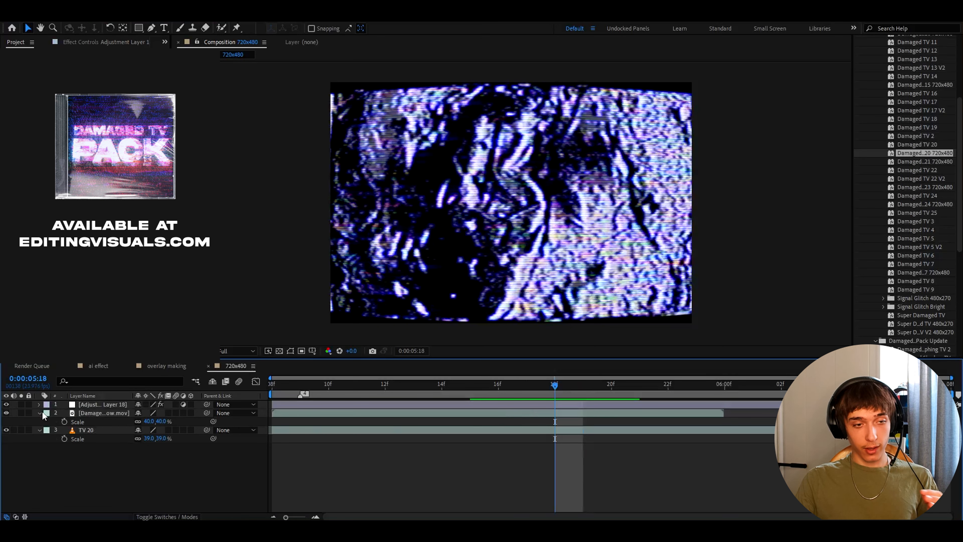
{"action": "left_click", "coordinate": [99, 412]}
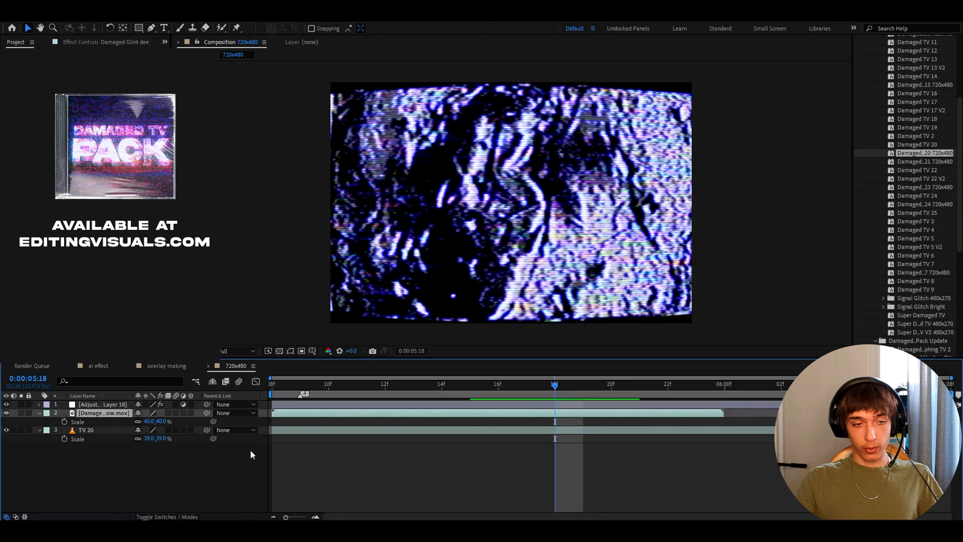
{"action": "key", "text": "t"}
{"action": "left_click", "coordinate": [146, 421]}
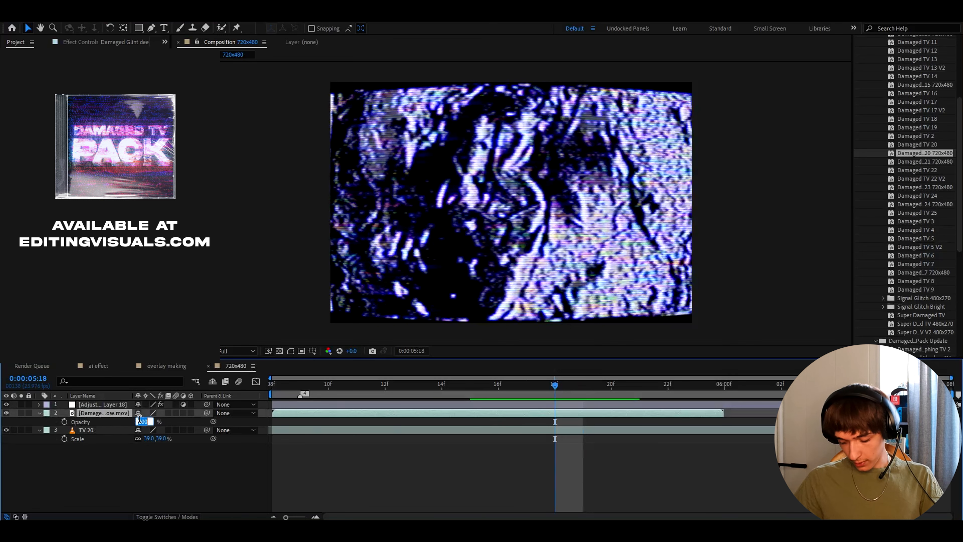
{"action": "type", "text": "50"}
{"action": "left_click", "coordinate": [520, 294]}
{"action": "left_click_drag", "start_coordinate": [554, 381], "coordinate": [498, 383]}
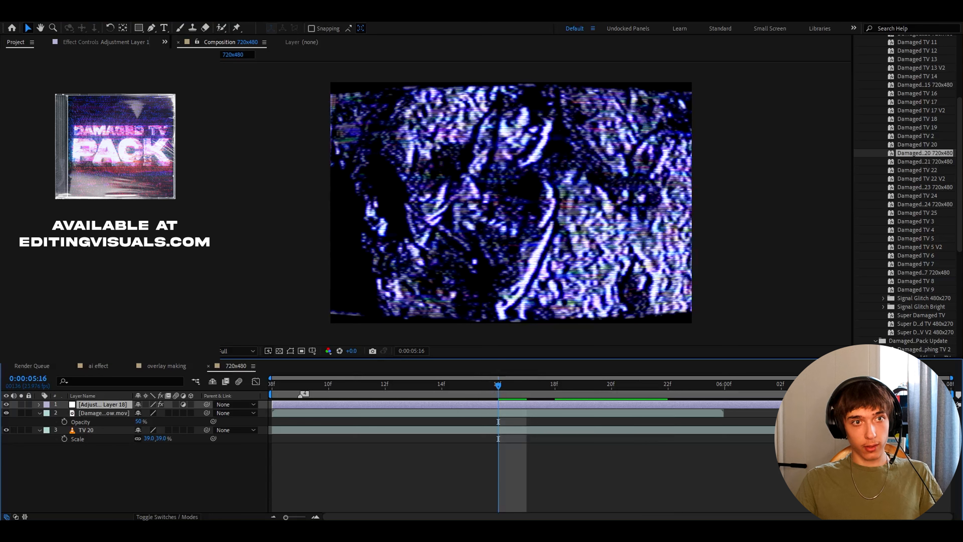
Step: Replace the adjustment layer's effects with the Damaged TV 21 720x480 preset and preview it at 0:00:05:20
{"action": "key", "text": "F3"}
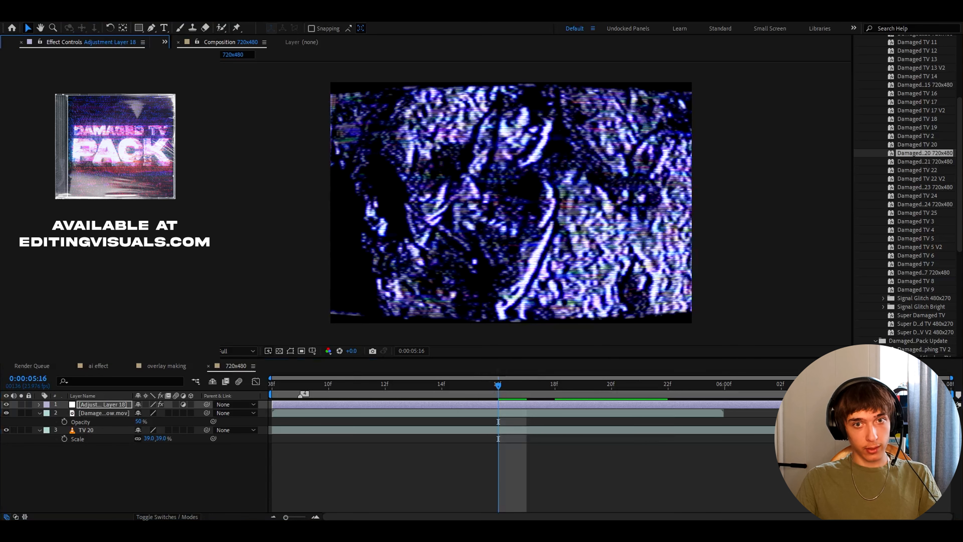
{"action": "key", "text": "Delete"}
{"action": "left_click_drag", "start_coordinate": [924, 162], "coordinate": [484, 401]}
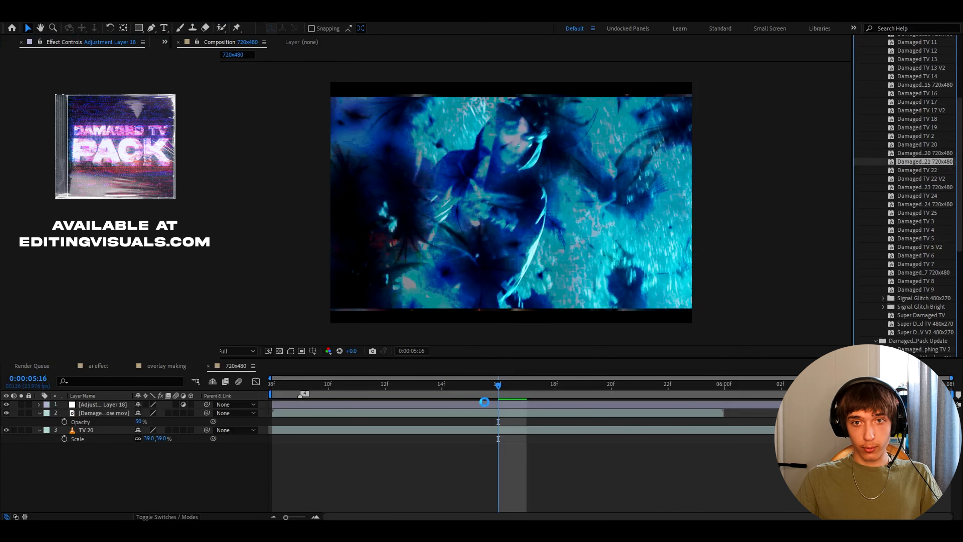
{"action": "key", "text": "space"}
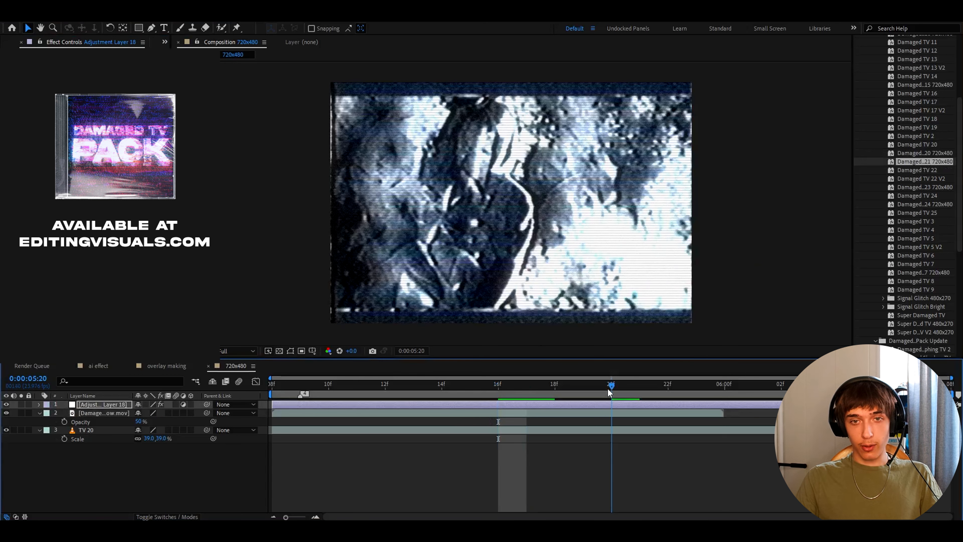
Step: Scale the 720x480 layer in the ai effect composition to 268% and check it at 0:00:05:14
{"action": "left_click", "coordinate": [97, 366]}
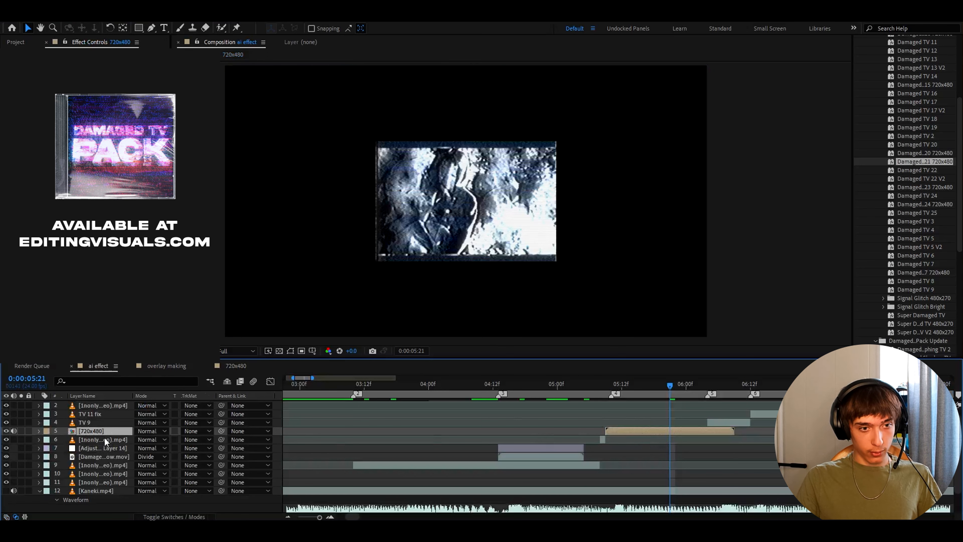
{"action": "key", "text": "s"}
{"action": "left_click_drag", "start_coordinate": [160, 439], "coordinate": [222, 438]}
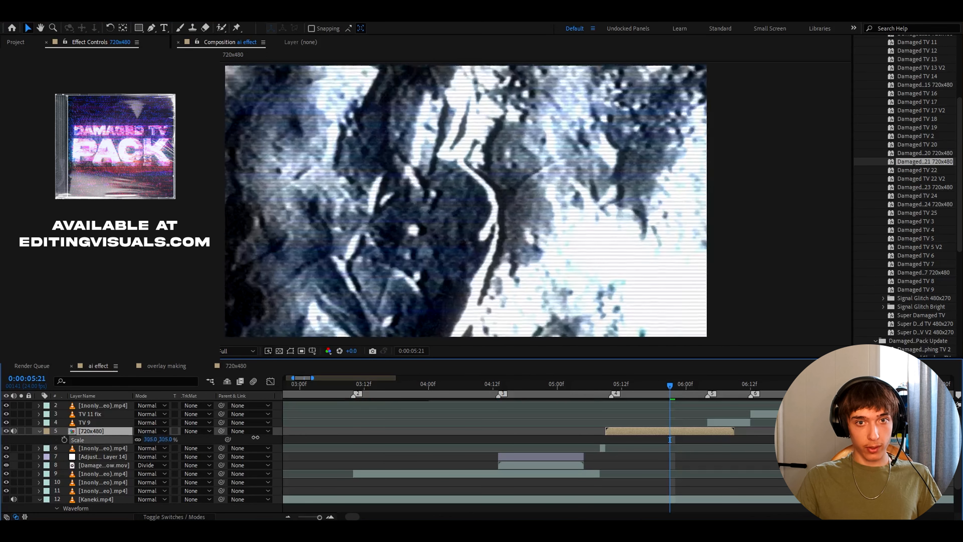
{"action": "left_click", "coordinate": [638, 390]}
{"action": "left_click_drag", "start_coordinate": [640, 389], "coordinate": [630, 391]}
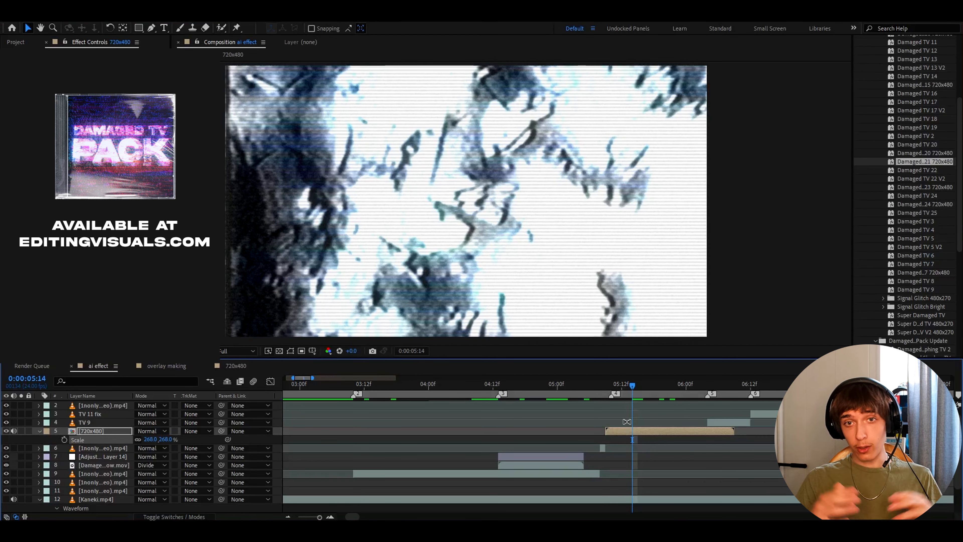
Step: Place a copy of the Divide glint overlay above the TV 9 clip, with an adjustment layer matching the clip's length over it
{"action": "left_click_drag", "start_coordinate": [636, 385], "coordinate": [728, 385]}
{"action": "left_click", "coordinate": [728, 423]}
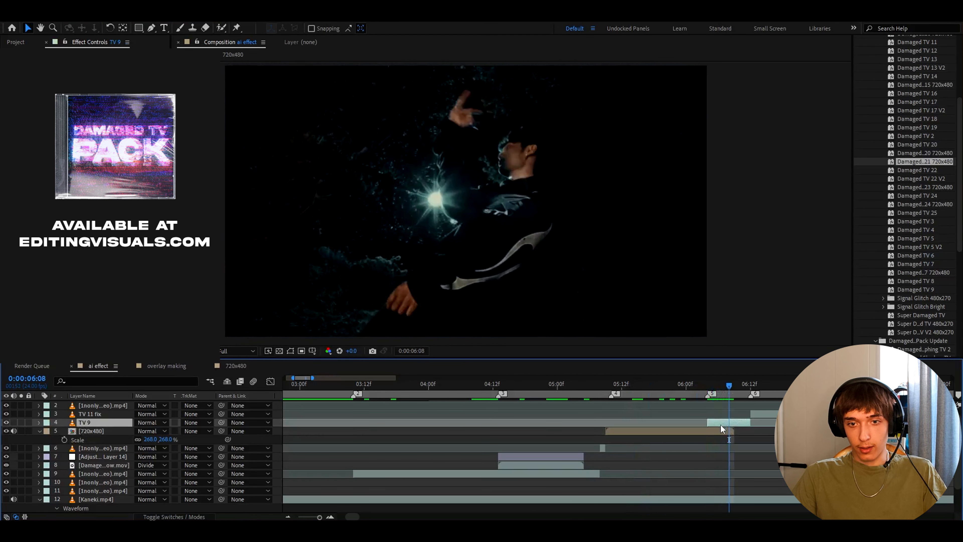
{"action": "left_click", "coordinate": [519, 465]}
{"action": "key", "text": "ctrl+d"}
{"action": "left_click_drag", "start_coordinate": [89, 466], "coordinate": [113, 430]}
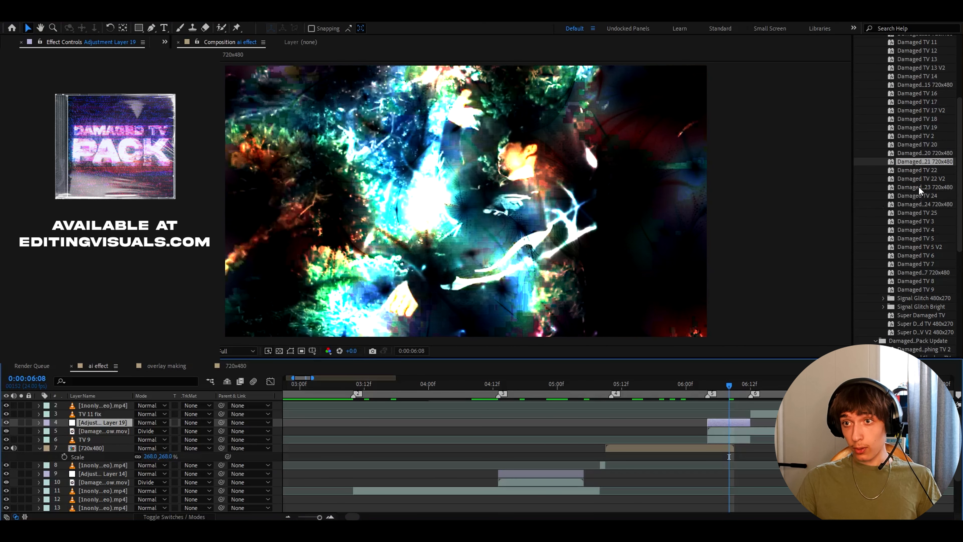
Step: Apply the Damaged TV 9 preset to the adjustment layer above the TV 9 clip and preview it from 0:00:06:07 to 0:00:06:10
{"action": "scroll", "coordinate": [918, 186], "scroll_direction": "down", "scroll_amount": 6}
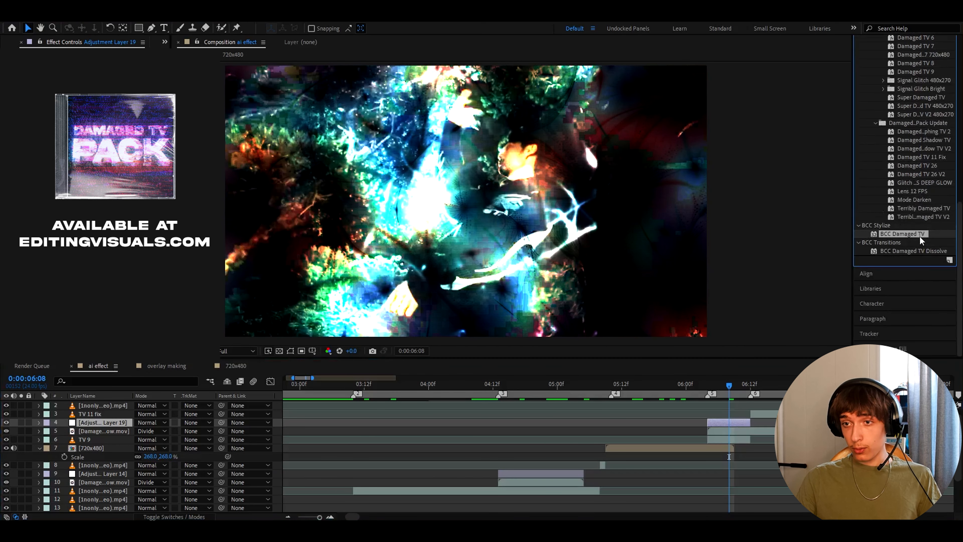
{"action": "left_click_drag", "start_coordinate": [915, 136], "coordinate": [735, 422]}
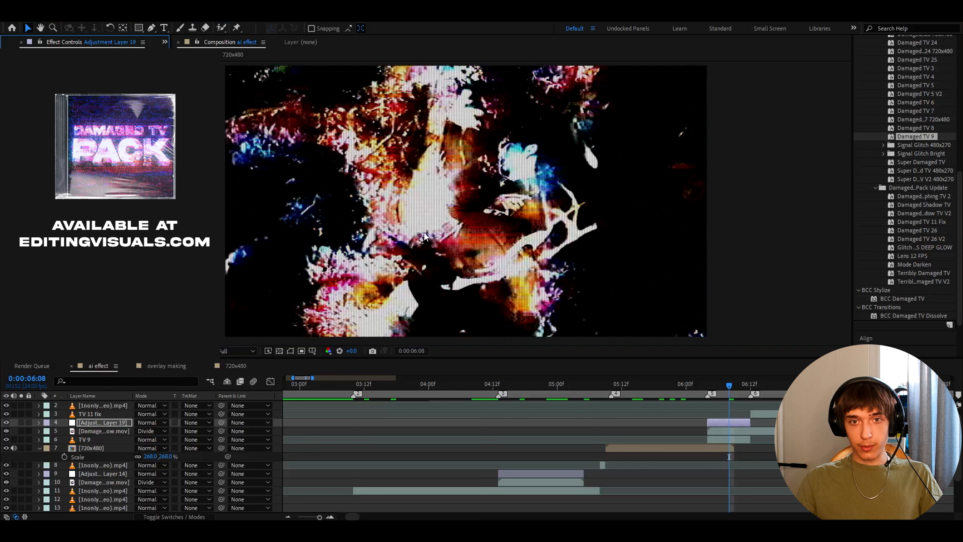
{"action": "left_click", "coordinate": [722, 386]}
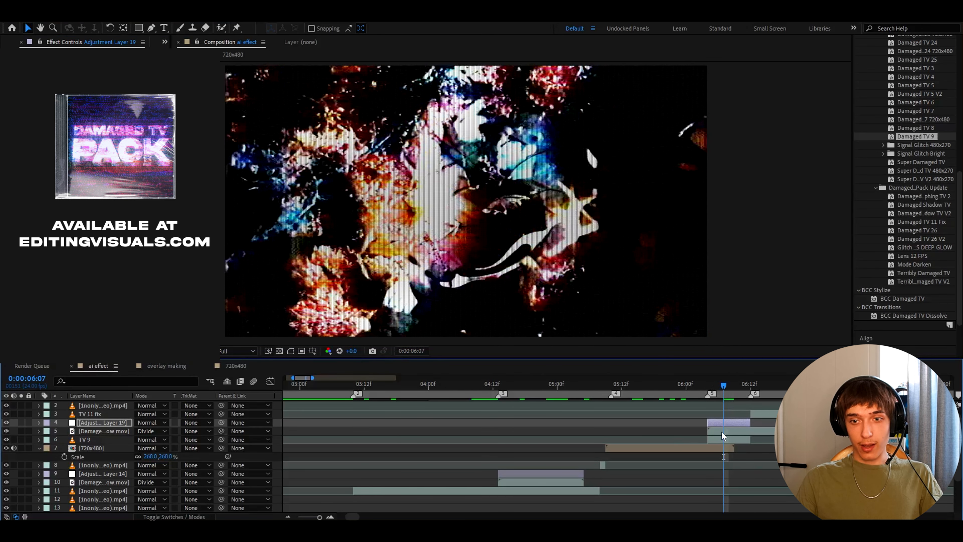
{"action": "left_click", "coordinate": [712, 430]}
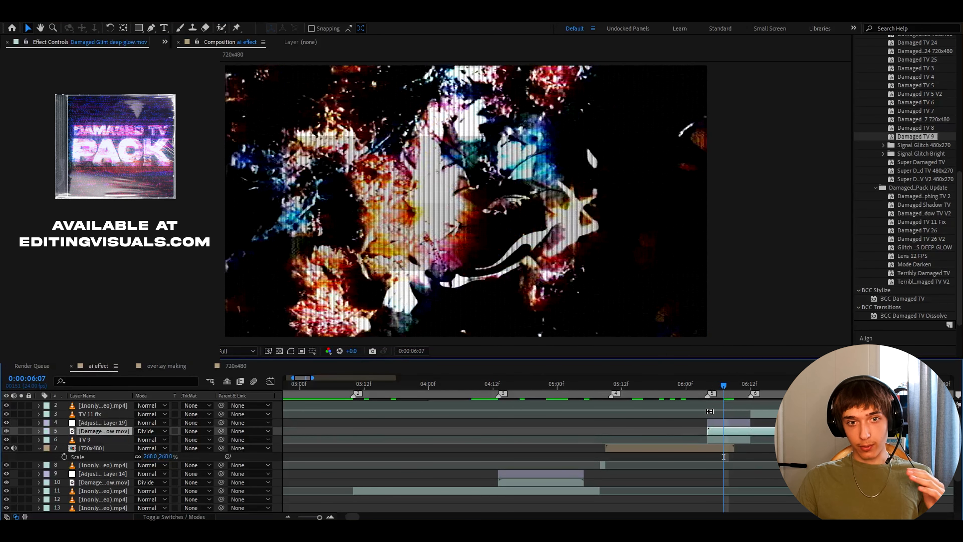
{"action": "mouse_move", "coordinate": [723, 385]}
{"action": "left_mouse_down"}
{"action": "mouse_move", "coordinate": [750, 386]}
{"action": "mouse_move", "coordinate": [740, 387]}
{"action": "left_mouse_up"}
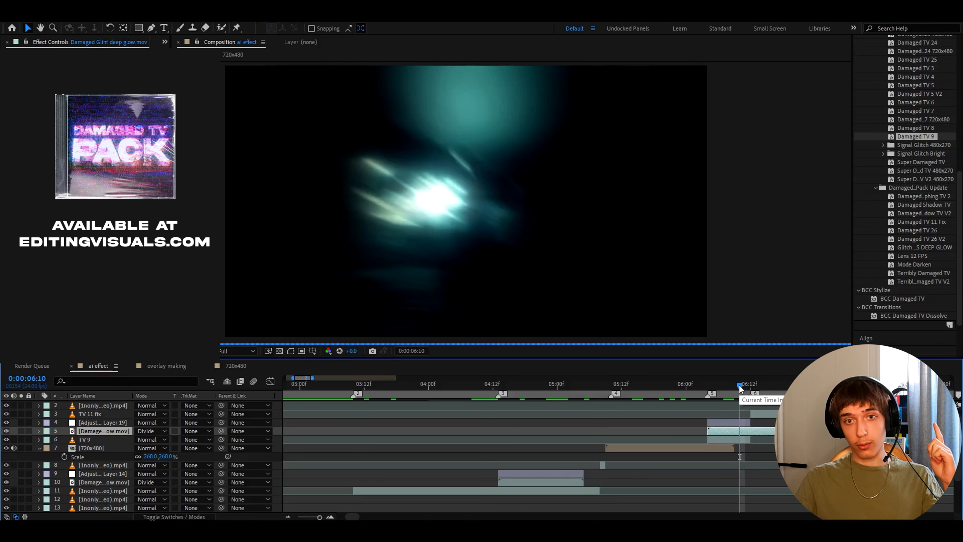
Step: Add an adjustment layer above the TV 11 fix clip and trim it to start at about 0:00:06:15
{"action": "left_click_drag", "start_coordinate": [739, 385], "coordinate": [792, 385]}
{"action": "left_click", "coordinate": [769, 413]}
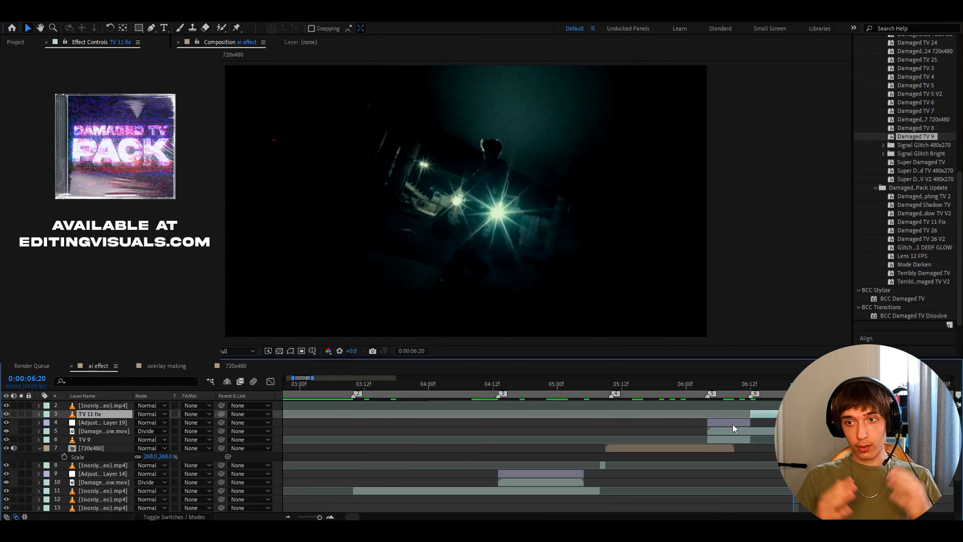
{"action": "key", "text": "ctrl+alt+y"}
{"action": "key", "text": "ctrl+shift+d"}
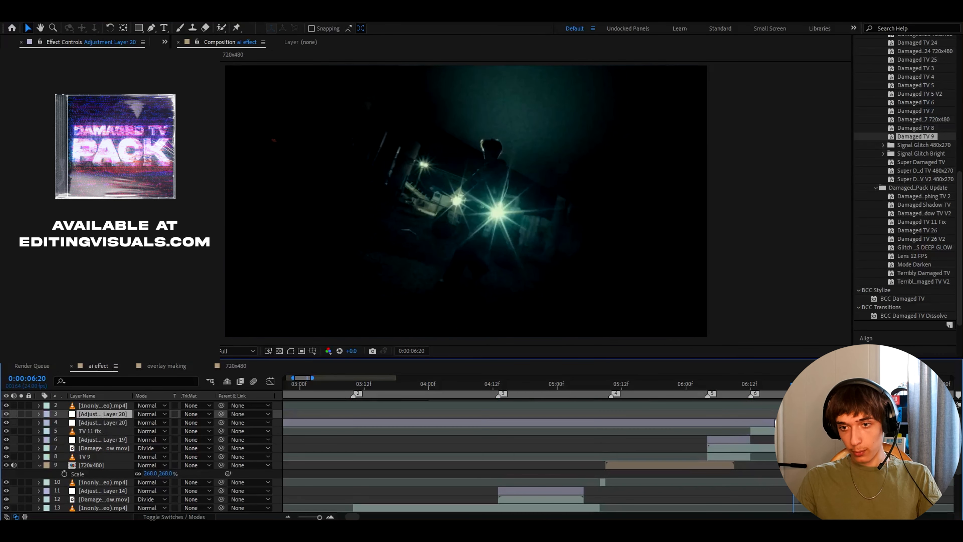
{"action": "left_click", "coordinate": [741, 424]}
{"action": "key", "text": "Delete"}
{"action": "left_click_drag", "start_coordinate": [793, 413], "coordinate": [767, 414]}
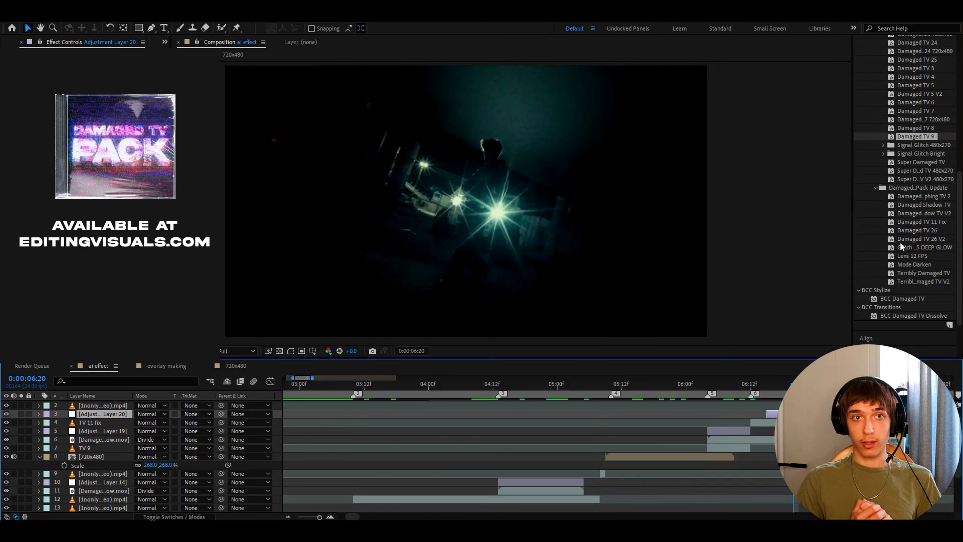
Step: Apply the Damaged TV 11 Fix preset to the new adjustment layer and the Lens 12 FPS preset to a second adjustment layer above it
{"action": "left_click_drag", "start_coordinate": [927, 222], "coordinate": [771, 422]}
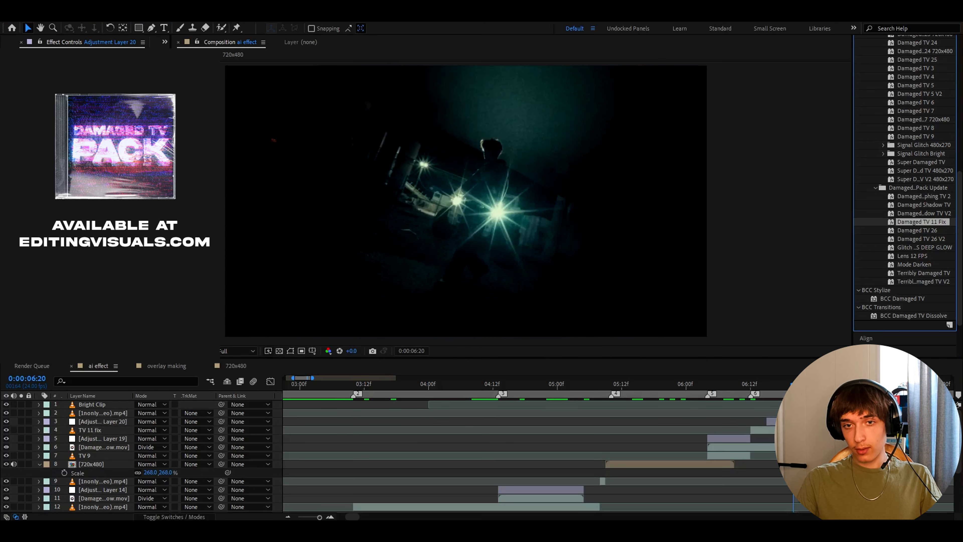
{"action": "left_click", "coordinate": [782, 421]}
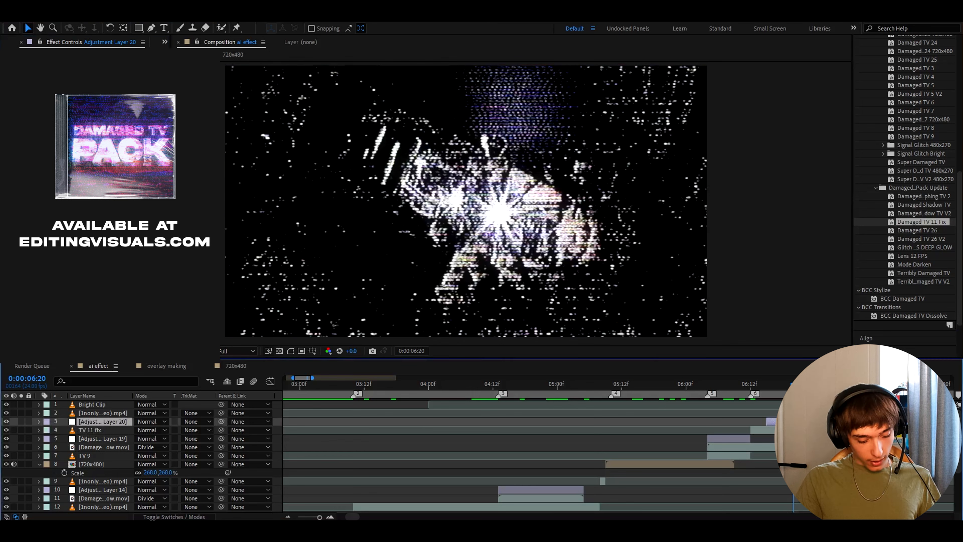
{"action": "key", "text": "ctrl+alt+y"}
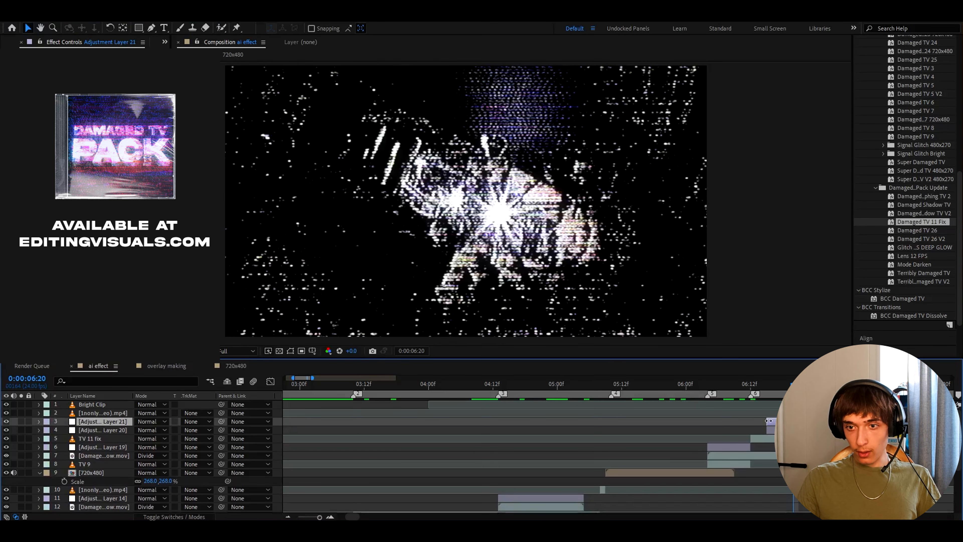
{"action": "left_click_drag", "start_coordinate": [908, 258], "coordinate": [796, 422]}
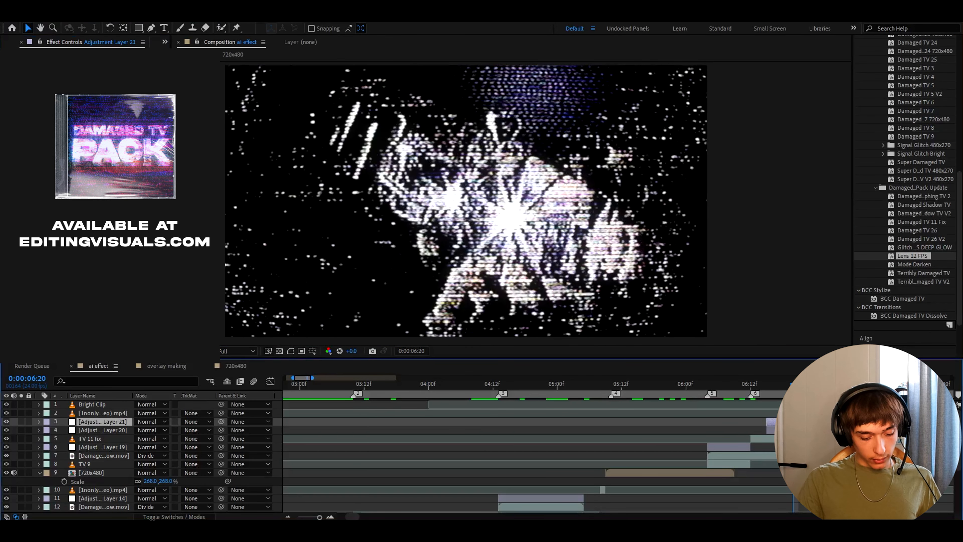
Step: Add another adjustment layer above the lens layer with a Motion Tile effect and set its Output Width to 70
{"action": "key", "text": "ctrl+alt+y"}
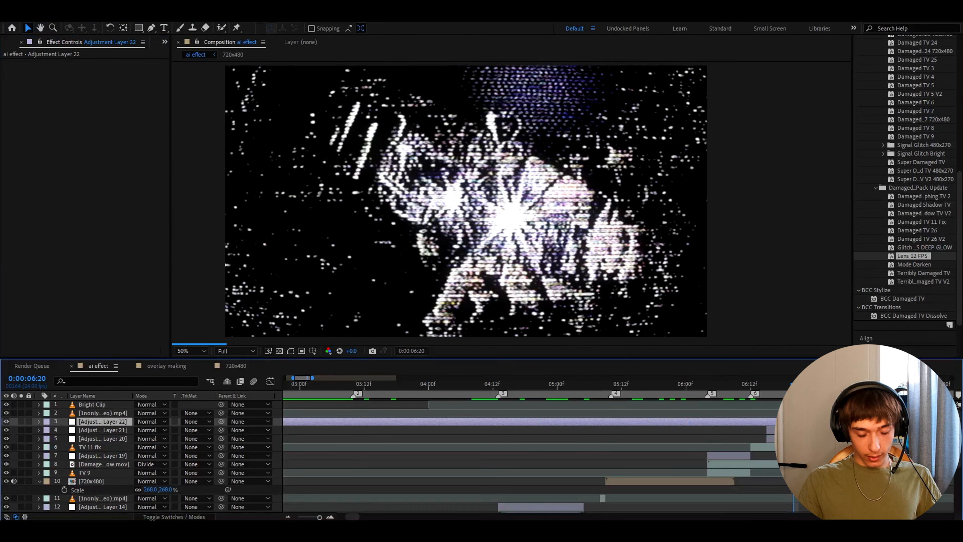
{"action": "key", "text": "ctrl+space"}
{"action": "type", "text": "moti"}
{"action": "key", "text": "Down"}
{"action": "key", "text": "Return"}
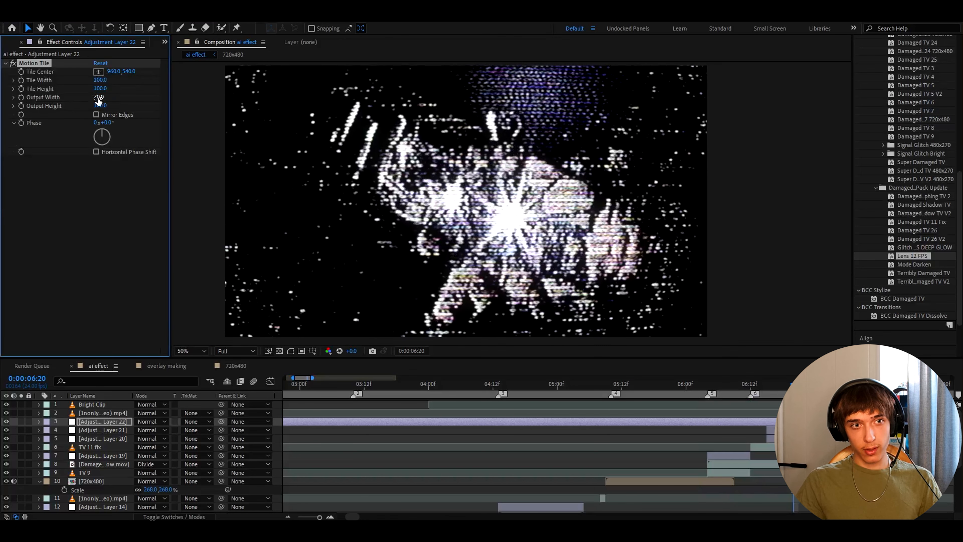
{"action": "key", "text": "Return"}
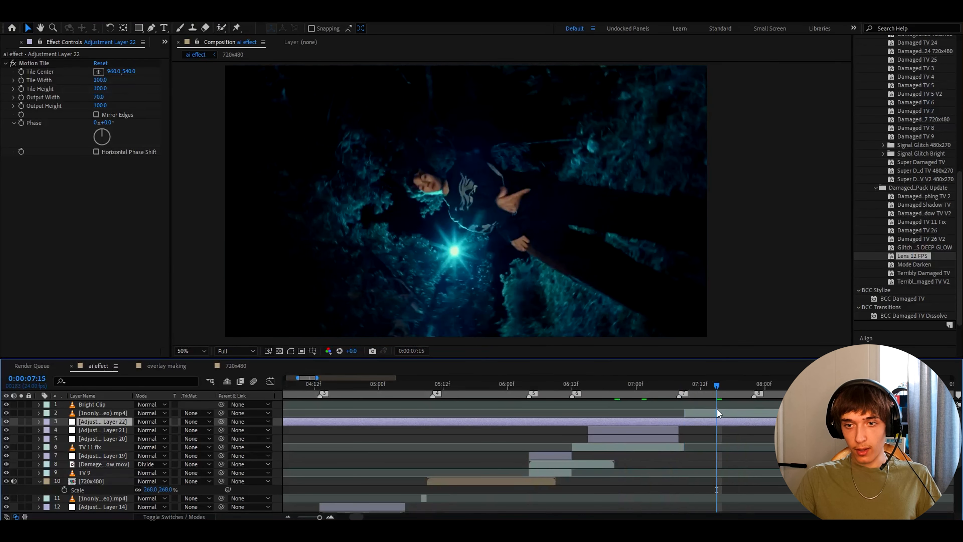
Step: Place the Damaged Glint deep glow overlay above the next music video clip around 0:00:07:22 and set its blending mode to Divide
{"action": "left_click", "coordinate": [718, 413]}
{"action": "left_click_drag", "start_coordinate": [717, 386], "coordinate": [754, 390]}
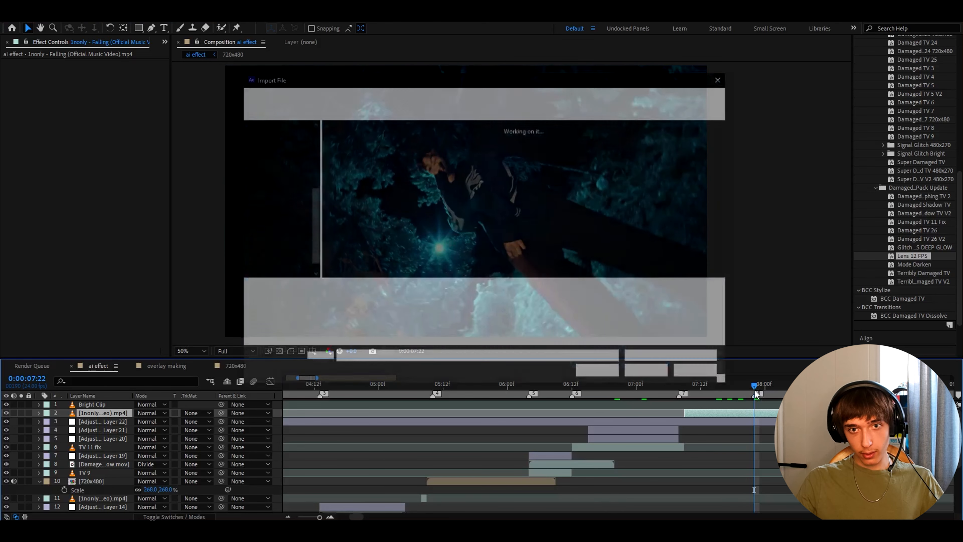
{"action": "right_click", "coordinate": [773, 413]}
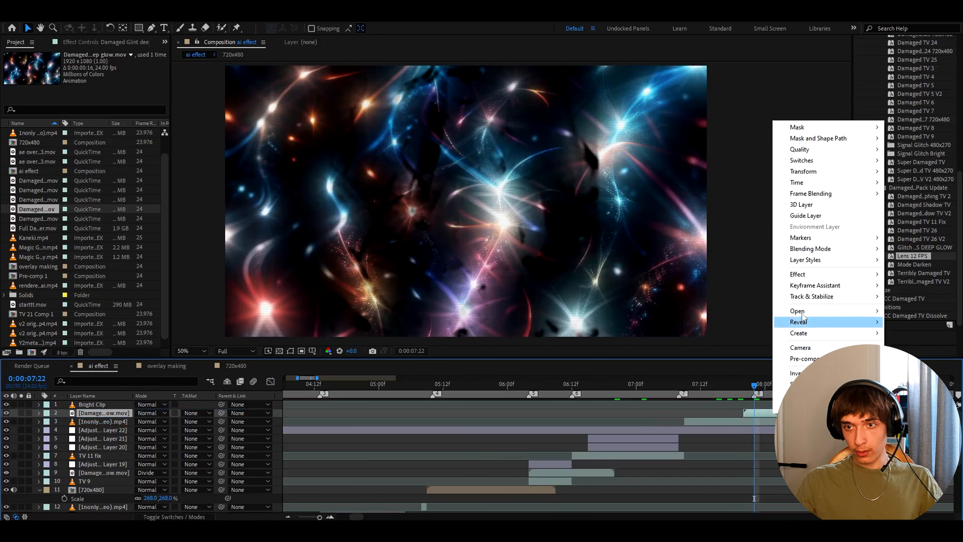
{"action": "mouse_move", "coordinate": [815, 248]}
{"action": "left_click", "coordinate": [708, 440]}
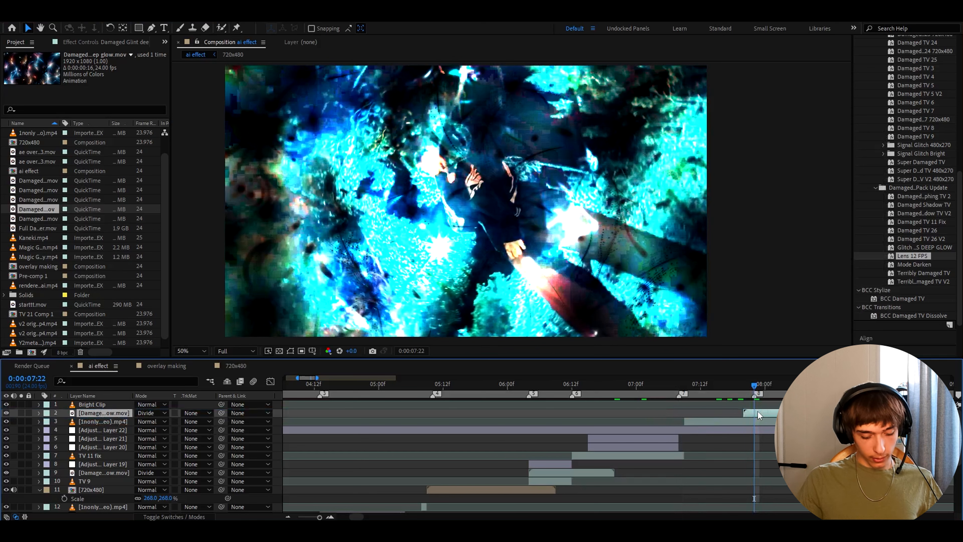
Step: Add an adjustment layer over the glint overlay, apply the Damaged TV 25 preset and preview it at 0:00:08:03 and 0:00:08:06
{"action": "key", "text": "ctrl+alt+y"}
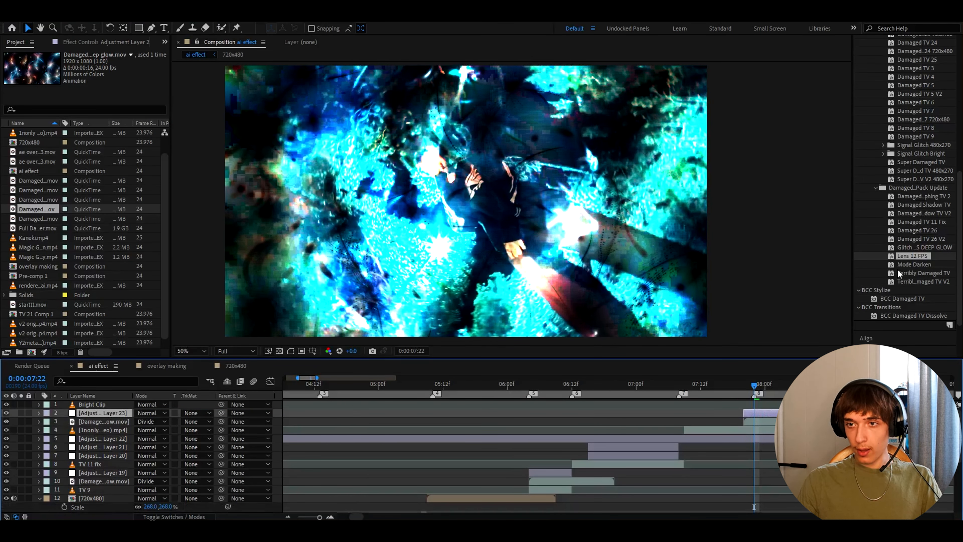
{"action": "scroll", "coordinate": [903, 200], "scroll_direction": "up", "scroll_amount": 1}
{"action": "scroll", "coordinate": [903, 200], "scroll_direction": "up", "scroll_amount": 5}
{"action": "left_click_drag", "start_coordinate": [920, 253], "coordinate": [537, 444]}
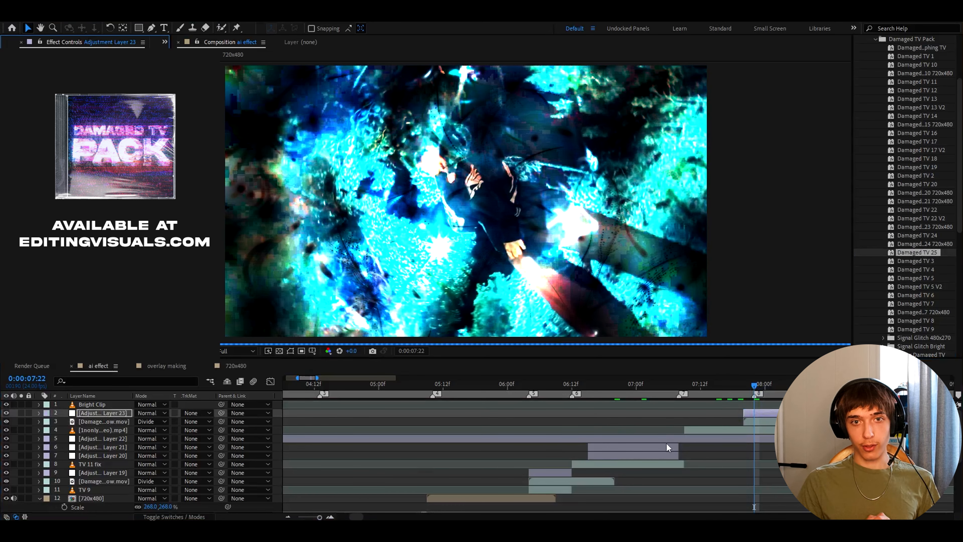
{"action": "left_click", "coordinate": [784, 384]}
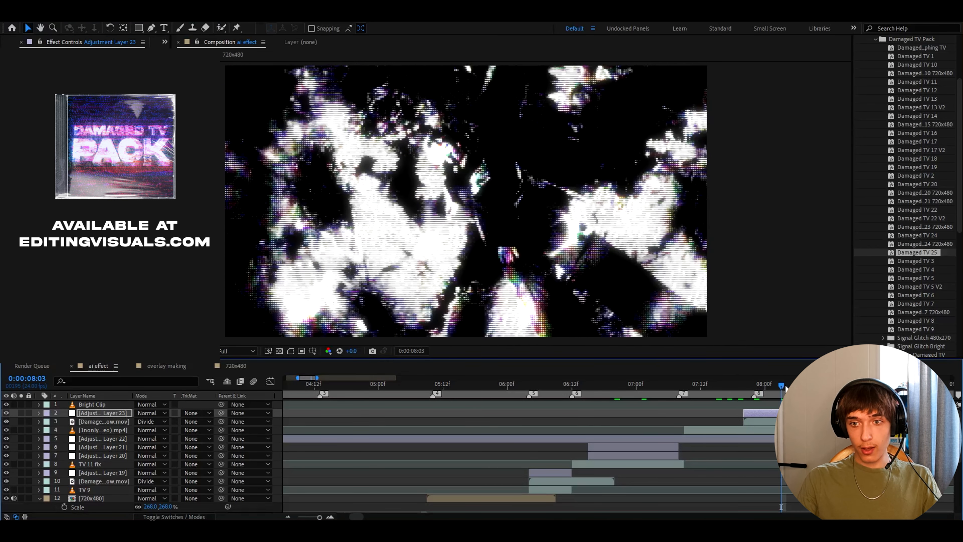
{"action": "left_click_drag", "start_coordinate": [784, 387], "coordinate": [797, 385]}
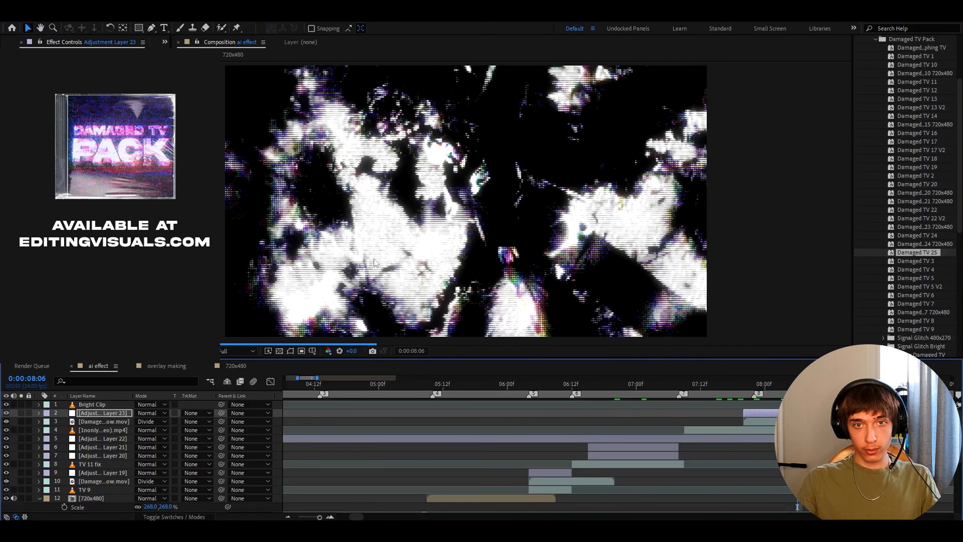
Step: Lower the Divide glint overlay's opacity to 75% and check the result at 0:00:08:01
{"action": "left_click", "coordinate": [717, 415]}
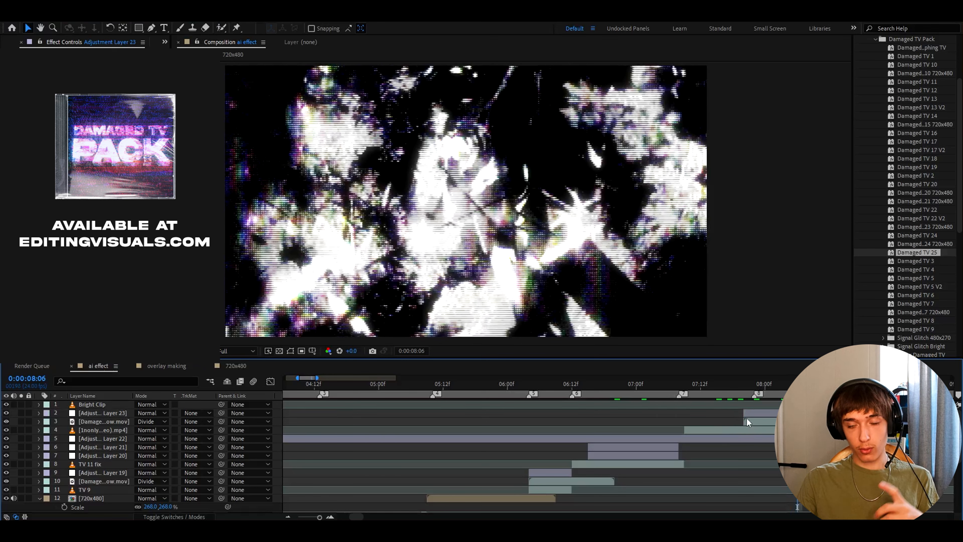
{"action": "left_click", "coordinate": [767, 421]}
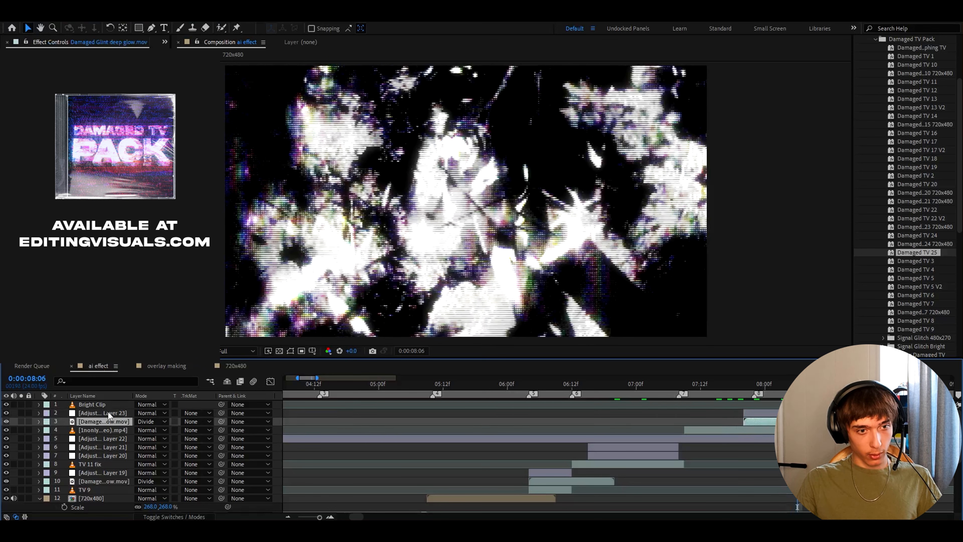
{"action": "key", "text": "t"}
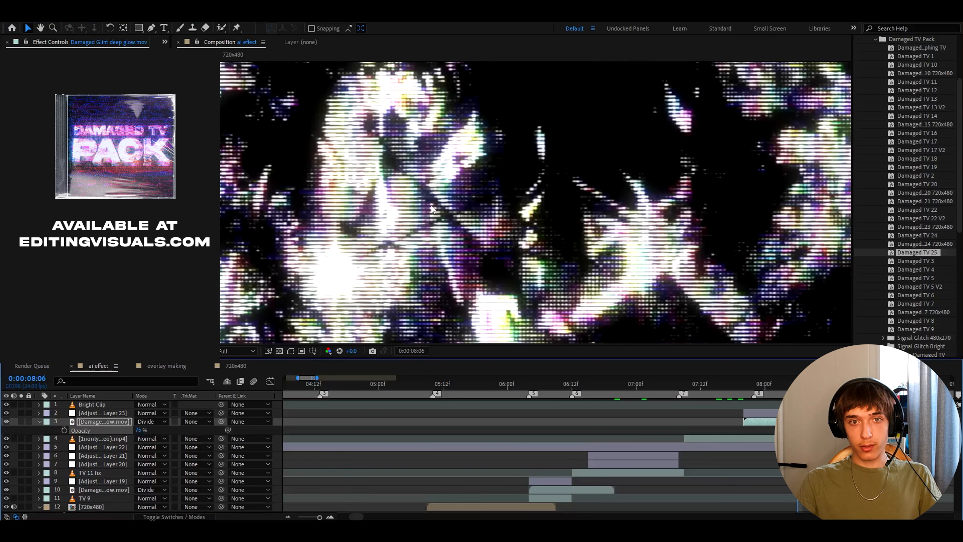
{"action": "left_click", "coordinate": [770, 385]}
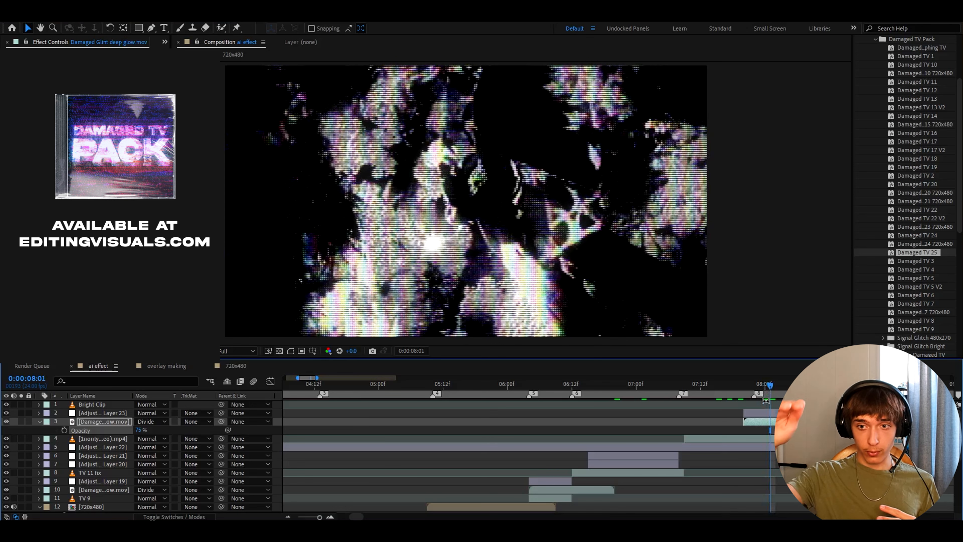
Step: Try to add a "lens 12" effect on a new adjustment layer above the Damaged TV 25 layer
{"action": "key", "text": "ctrl+alt+y"}
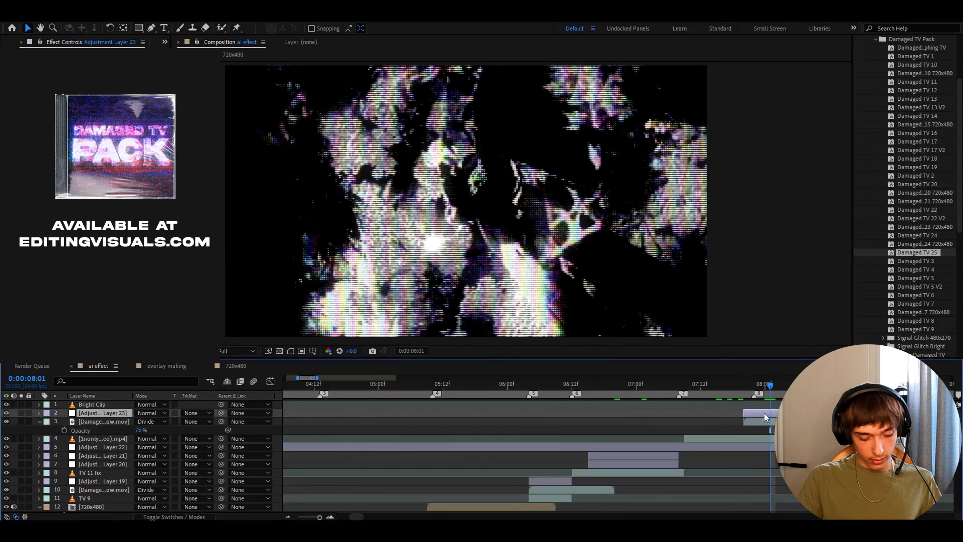
{"action": "key", "text": "ctrl+space"}
{"action": "type", "text": "lens 1"}
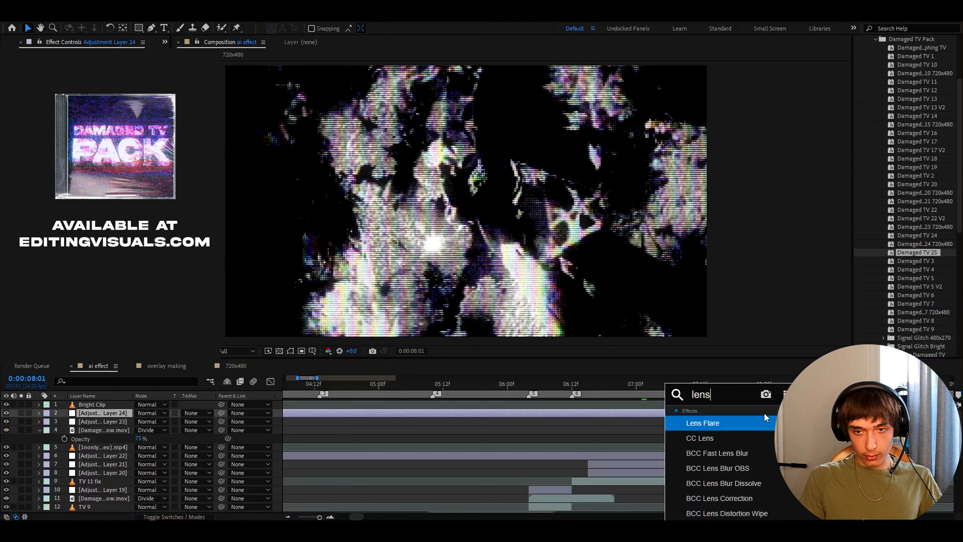
{"action": "type", "text": "2"}
{"action": "key", "text": "Return"}
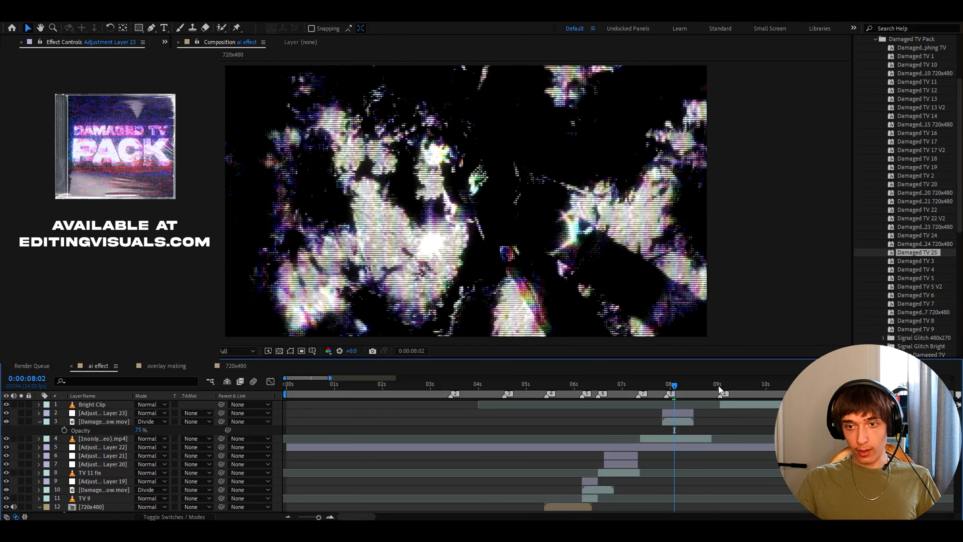
Step: Place a Divide-blended copy of the glint overlay above Bright Clip, starting at 0:00:09:01
{"action": "key", "text": "space"}
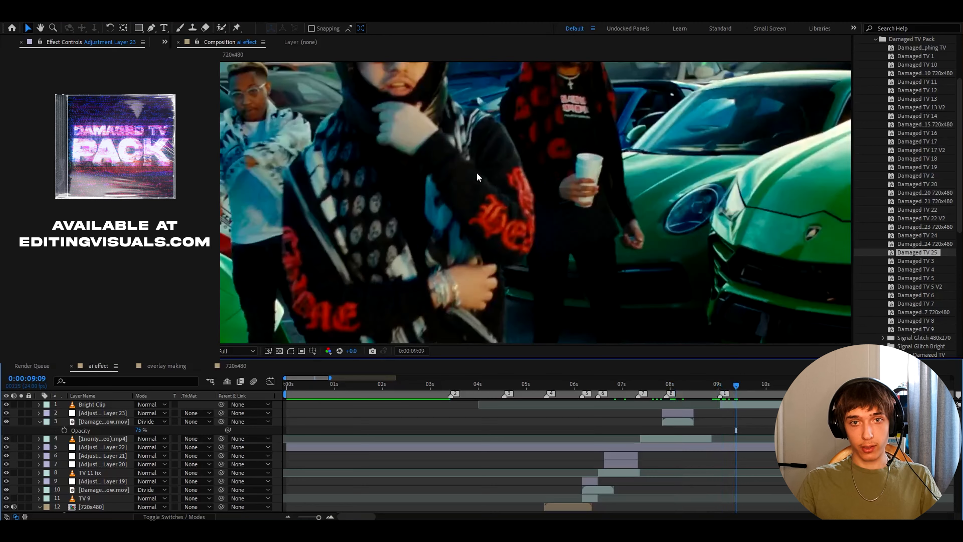
{"action": "left_click", "coordinate": [737, 404]}
{"action": "left_click_drag", "start_coordinate": [736, 386], "coordinate": [719, 387]}
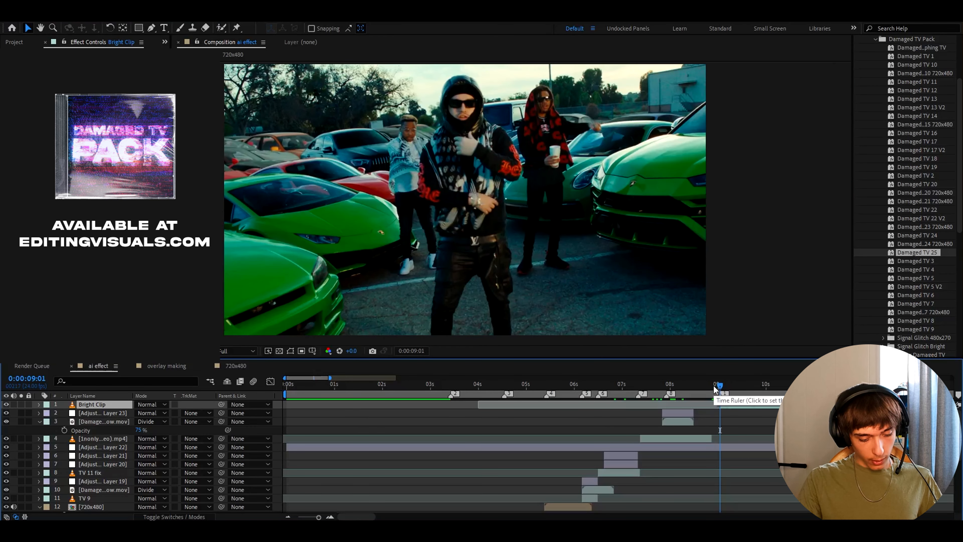
{"action": "key", "text": "ctrl+alt+v"}
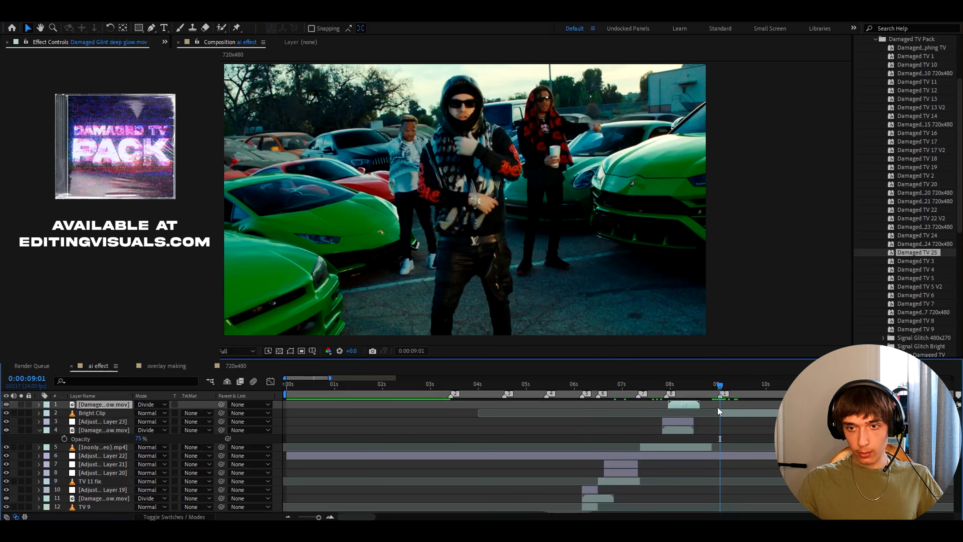
{"action": "left_click_drag", "start_coordinate": [732, 402], "coordinate": [736, 402]}
{"action": "key", "text": "equal"}
{"action": "key", "text": "equal"}
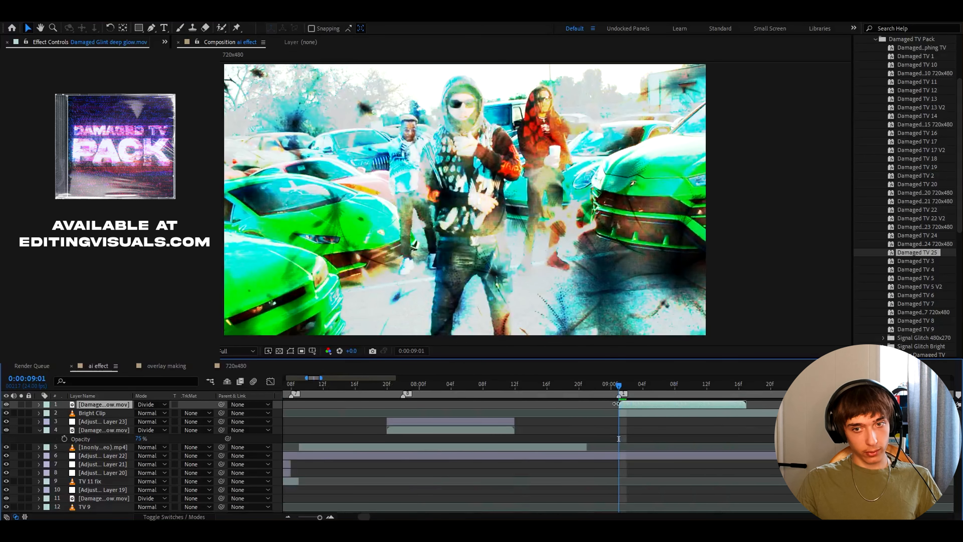
Step: Add an adjustment layer above the glint overlay at 0:00:09:01 and apply the Damaged TV 25 preset to it
{"action": "key", "text": "ctrl+alt+y"}
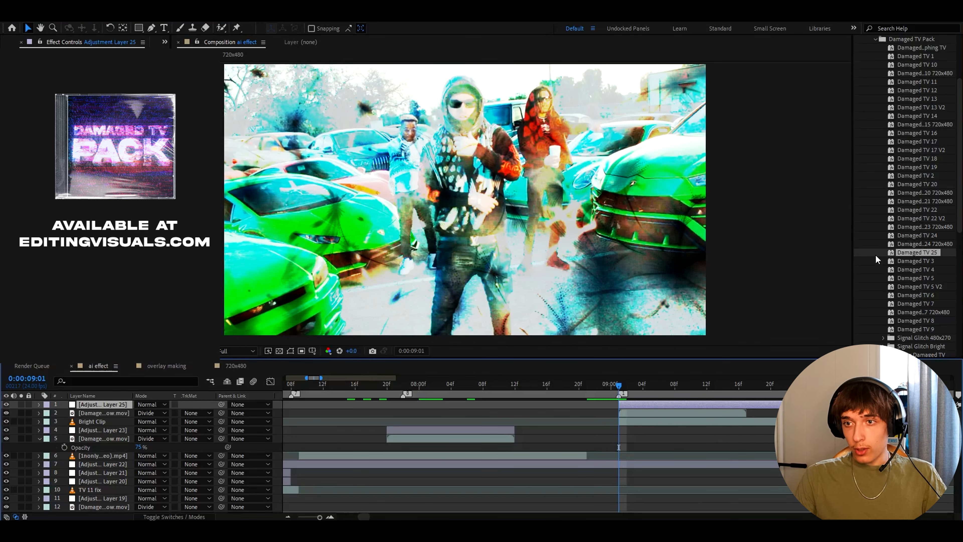
{"action": "left_click_drag", "start_coordinate": [741, 314], "coordinate": [644, 405]}
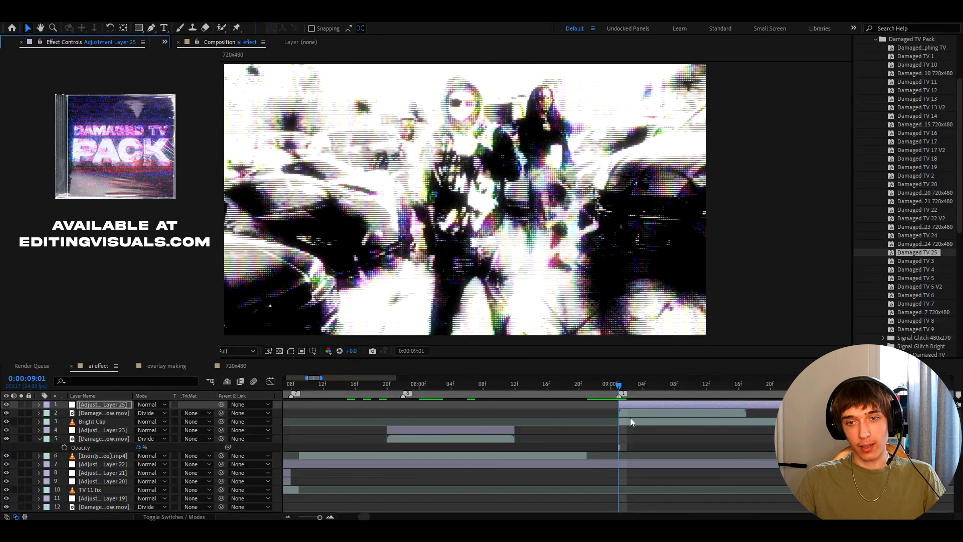
Step: Add an adjustment layer directly above Bright Clip with Brightness & Contrast and set Brightness to -30
{"action": "left_click", "coordinate": [630, 418]}
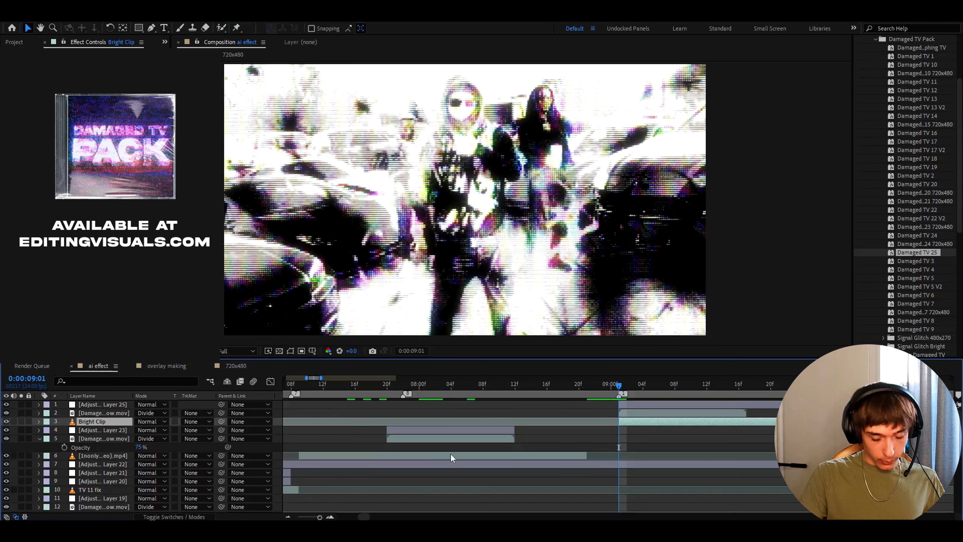
{"action": "key", "text": "ctrl+alt+y"}
{"action": "key", "text": "ctrl+space"}
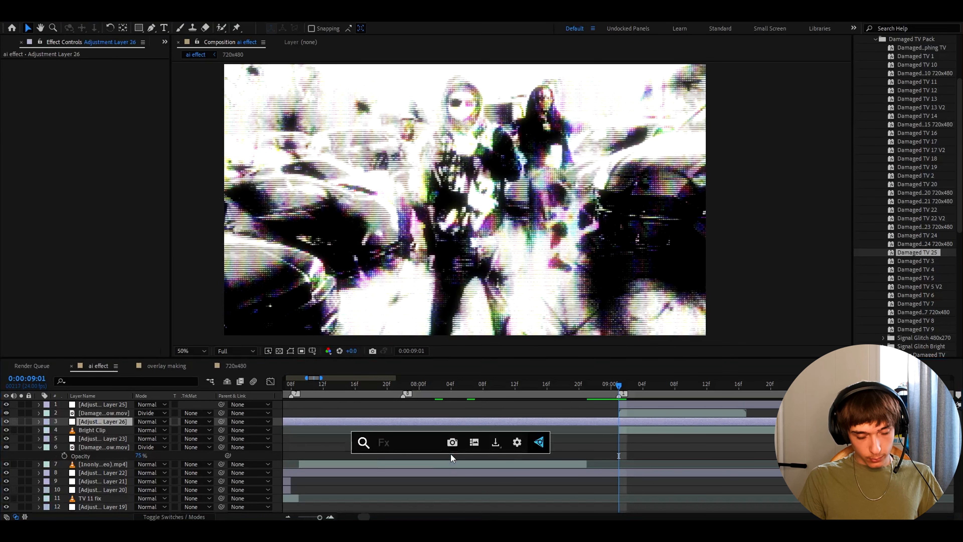
{"action": "type", "text": "bright"}
{"action": "left_click", "coordinate": [439, 422]}
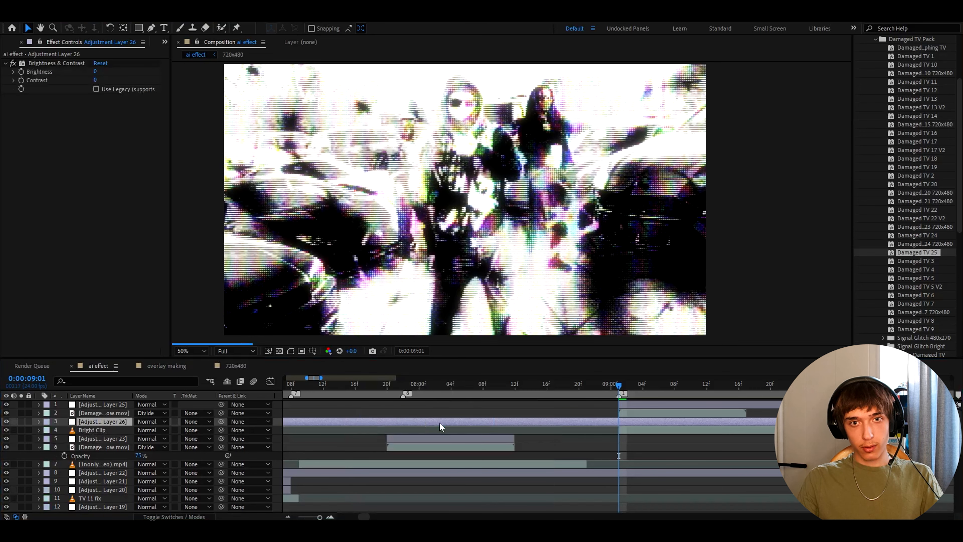
{"action": "left_click", "coordinate": [97, 71]}
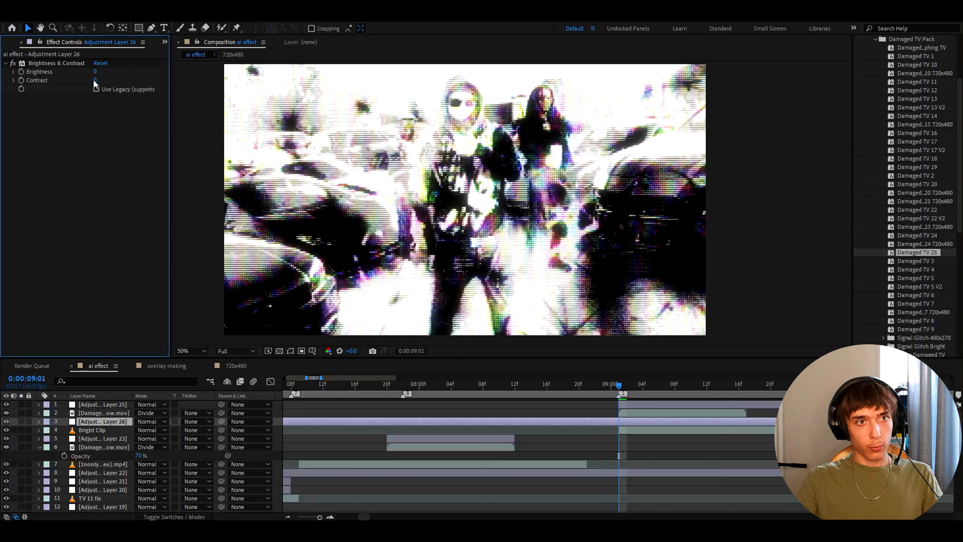
{"action": "type", "text": "-30"}
{"action": "key", "text": "Return"}
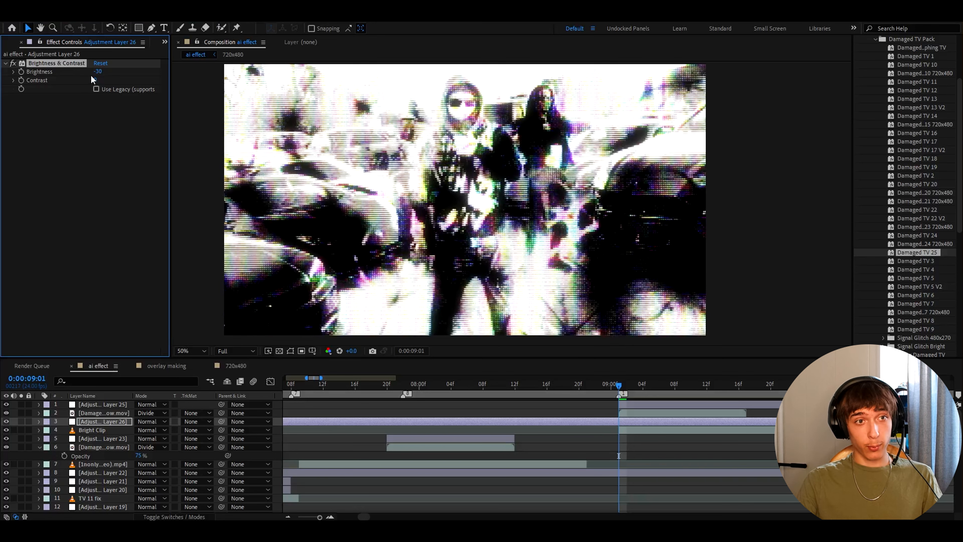
Step: Set Contrast to 85 and add CC Vignette on the adjustment layer directly above Bright Clip
{"action": "left_click_drag", "start_coordinate": [93, 80], "coordinate": [126, 77]}
{"action": "left_click", "coordinate": [592, 420]}
{"action": "key", "text": "ctrl+space"}
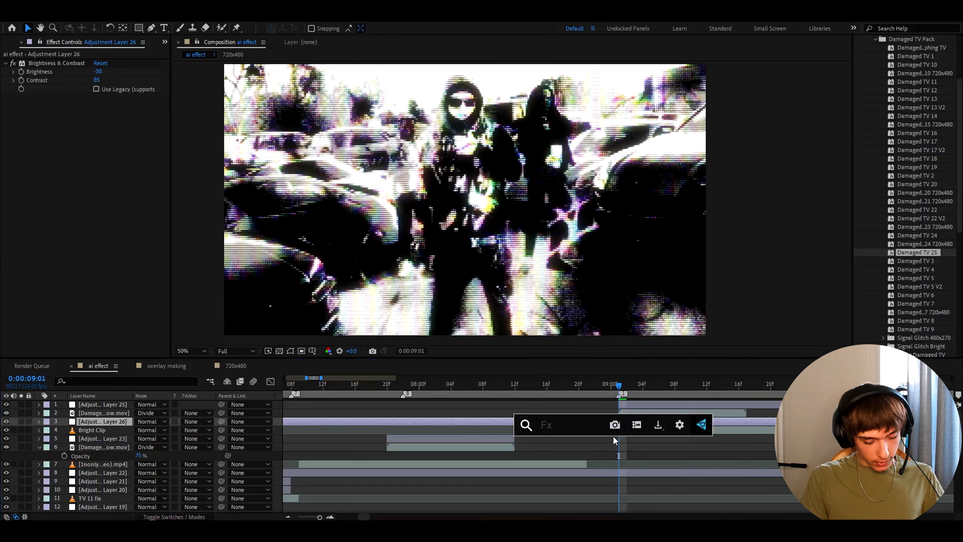
{"action": "type", "text": "cc vignet"}
{"action": "key", "text": "Return"}
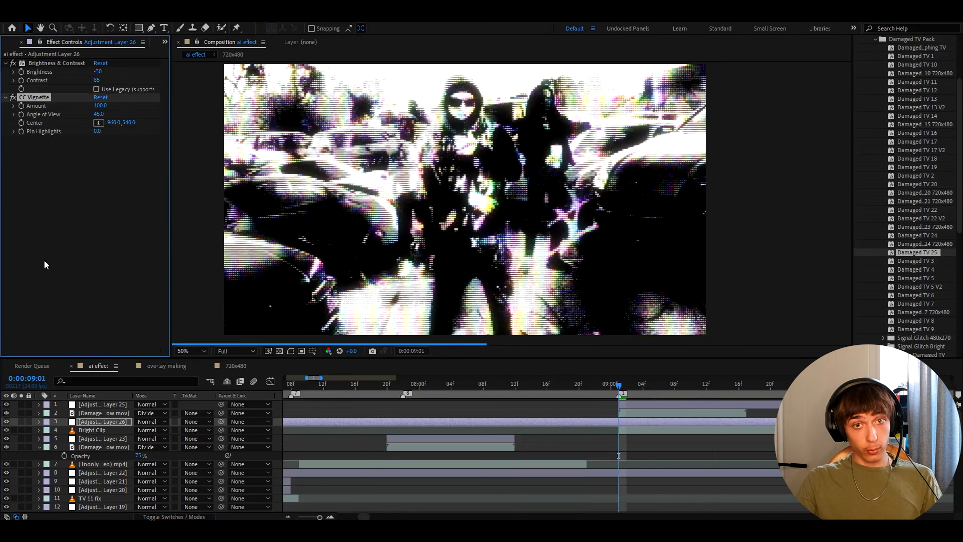
Step: Set the CC Vignette Amount to 311 on the adjustment layer above Bright Clip
{"action": "left_click", "coordinate": [97, 106]}
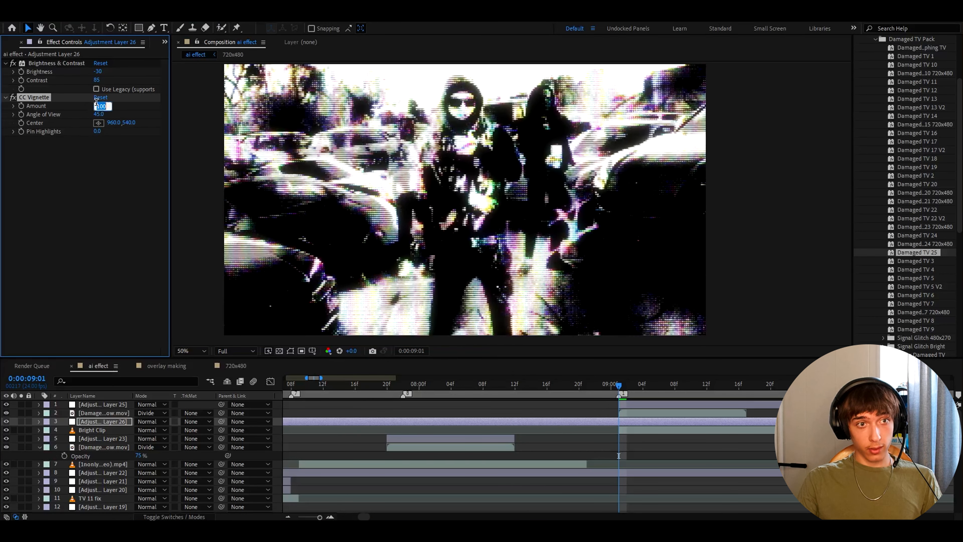
{"action": "type", "text": "3"}
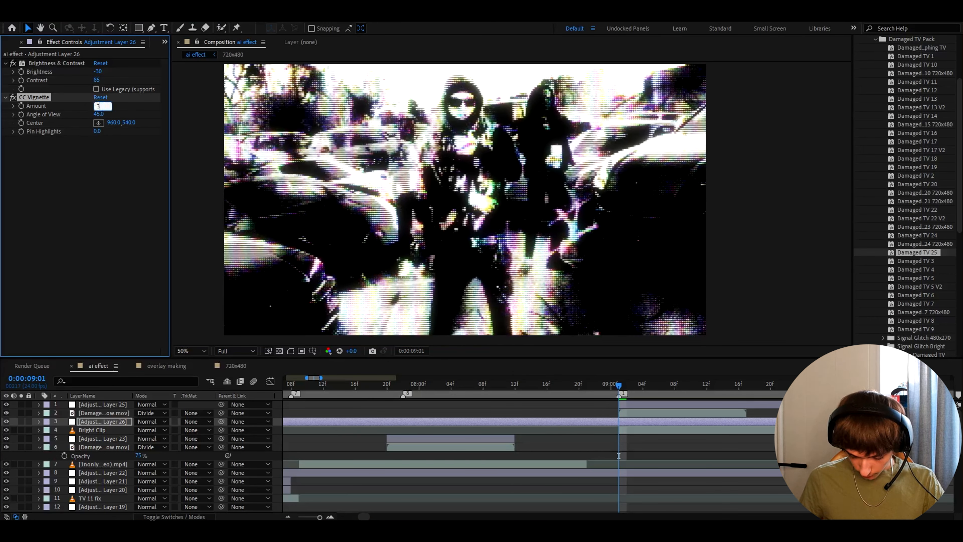
{"action": "type", "text": "11"}
{"action": "key", "text": "Return"}
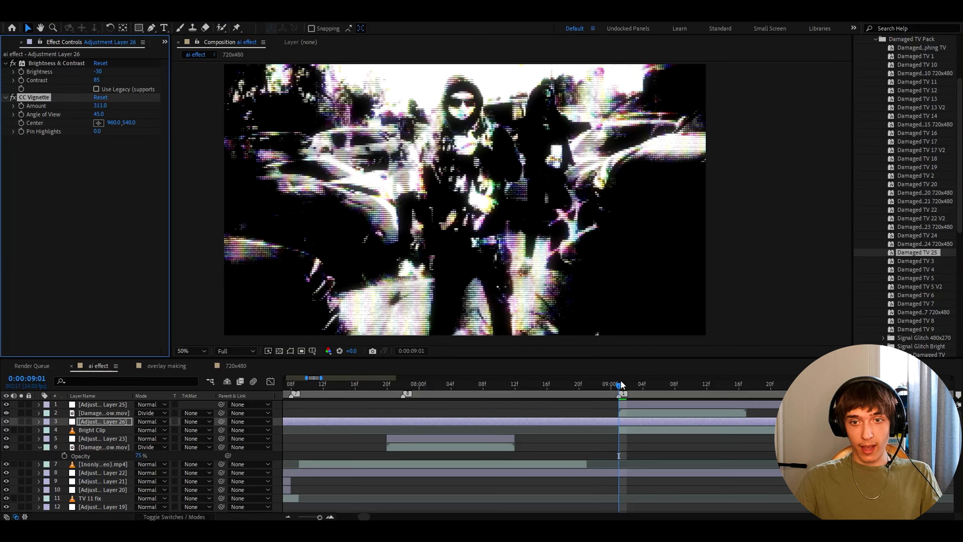
Step: Go to 0:00:09:07 and open the blending mode choices for the Damaged Glint deep glow overlay above Bright Clip
{"action": "left_click", "coordinate": [667, 384]}
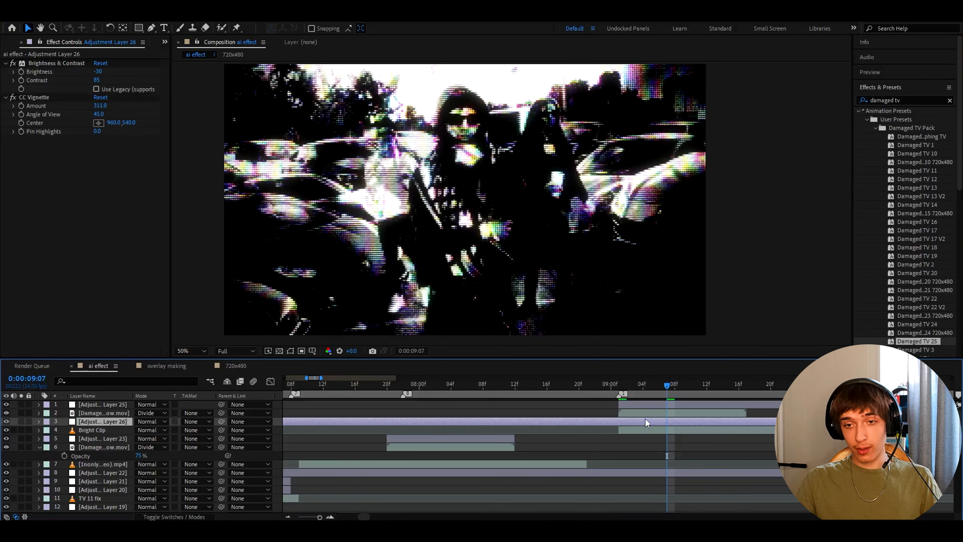
{"action": "right_click", "coordinate": [644, 414]}
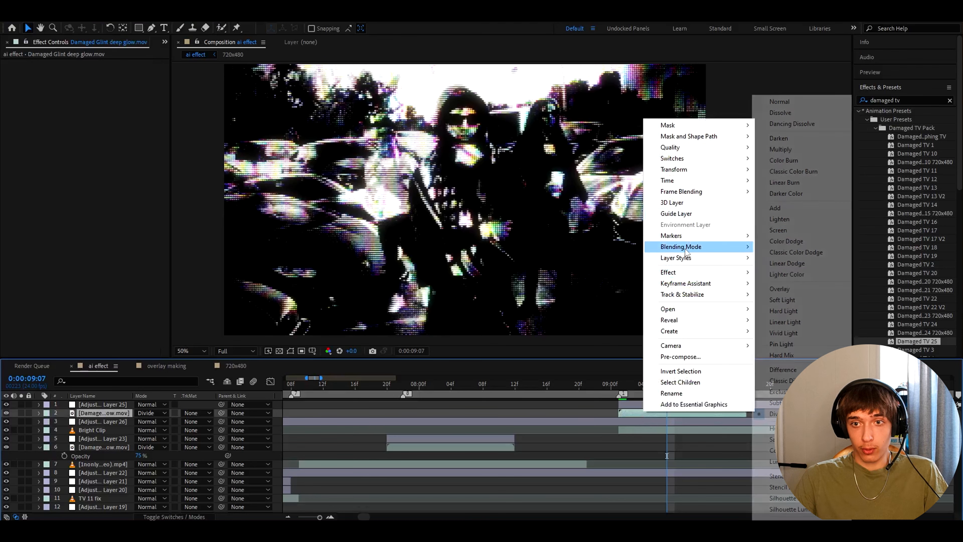